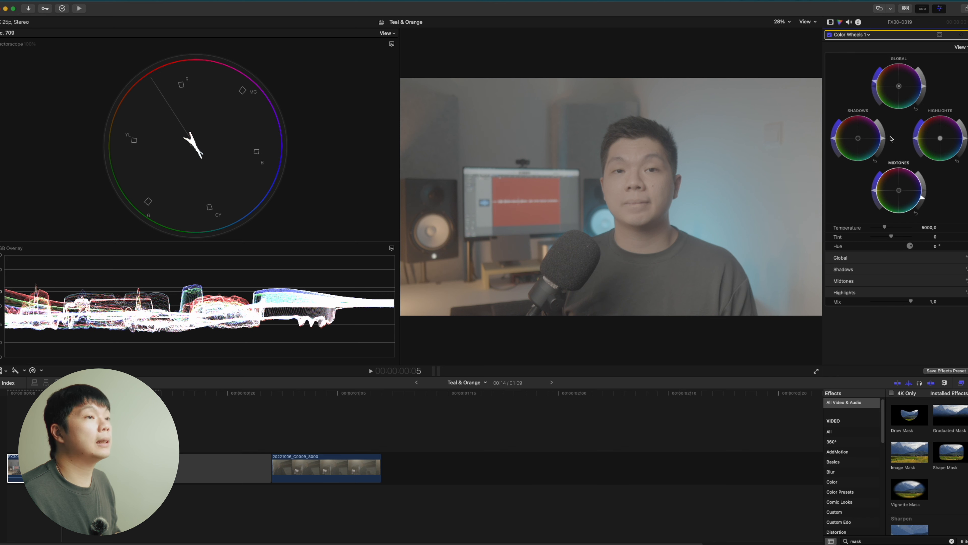
Step: Lower the brightness of the shadows and midtones and raise the highlights in Color Wheels 1 to add contrast
left_click_drag(883, 139, 882, 141)
left_click_drag(966, 139, 965, 124)
left_click_drag(924, 200, 916, 210)
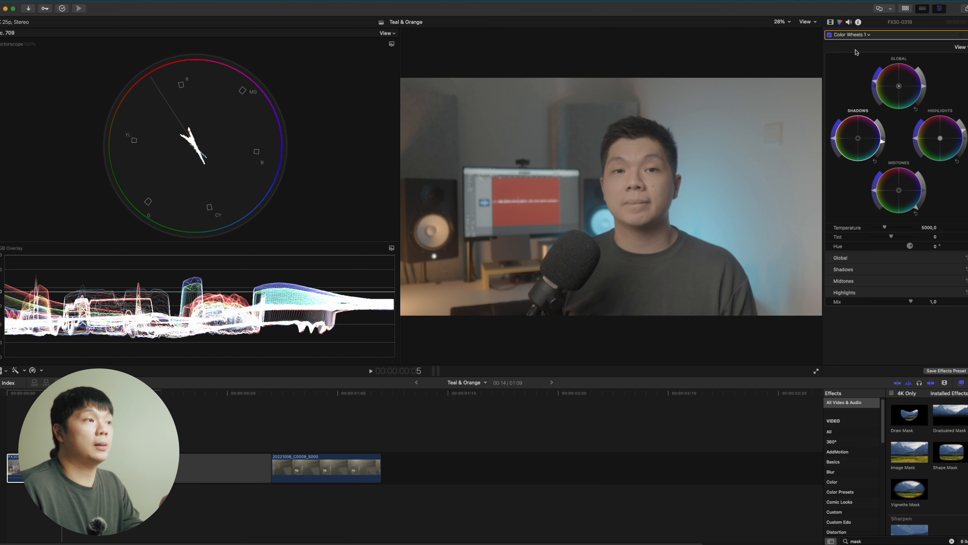
Step: Add a Color Curves correction and shape its luma curve into a gentle S with shadow, midtone and highlight points
left_click(852, 35)
left_click(866, 100)
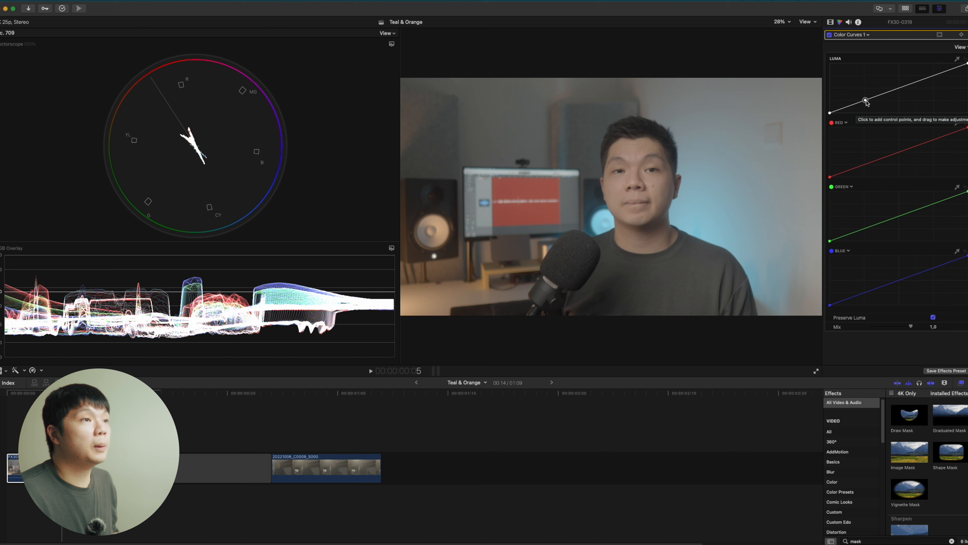
left_click_drag(866, 101, 932, 74)
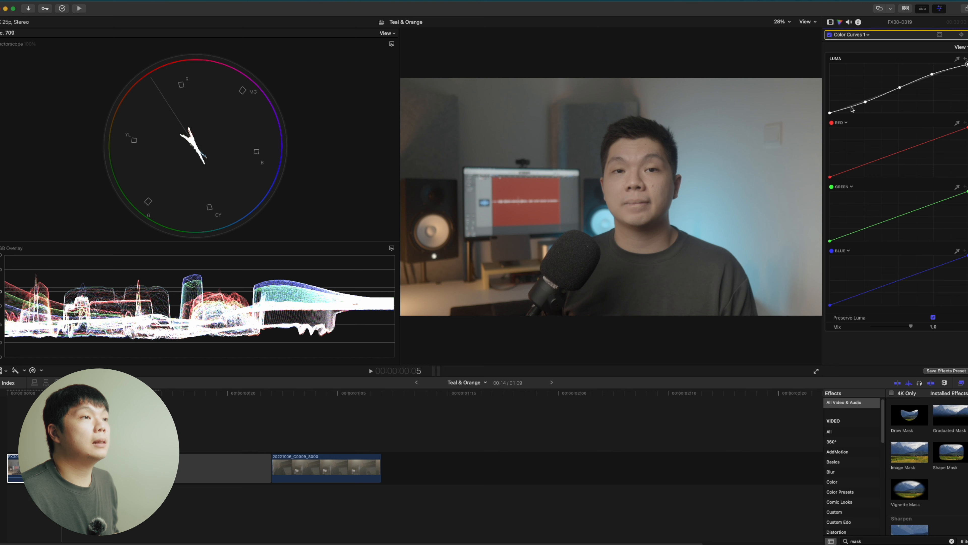
left_click_drag(845, 109, 847, 116)
key("super+z")
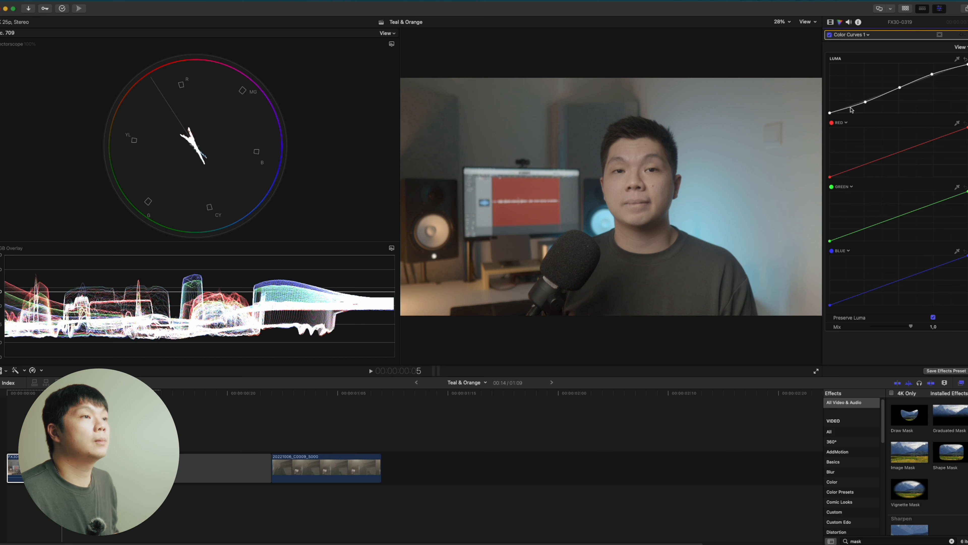
left_click(851, 108)
key("Delete")
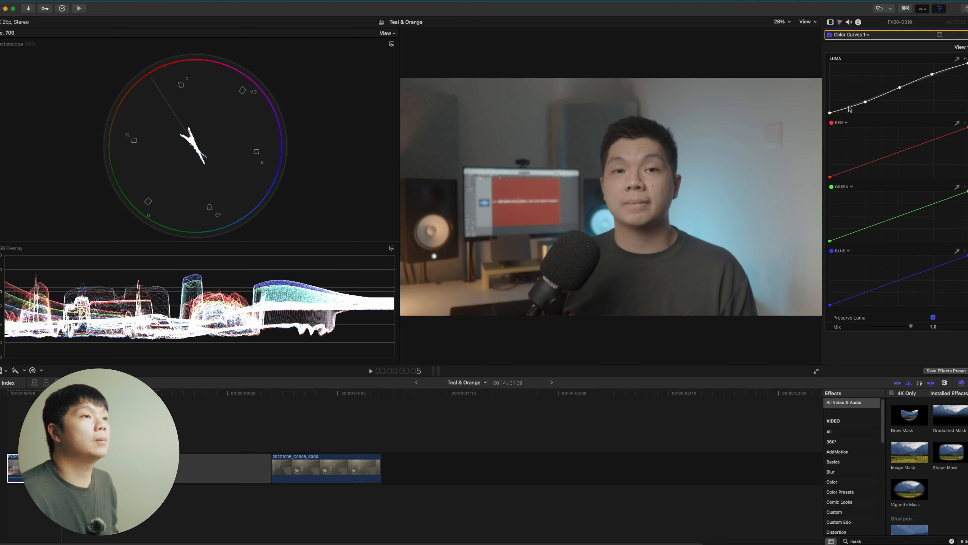
Step: Pull down the darkest part of the luma curve and compare the image with Color Curves 1 off and on
left_click_drag(850, 108, 849, 118)
left_click(831, 35)
left_click(832, 35)
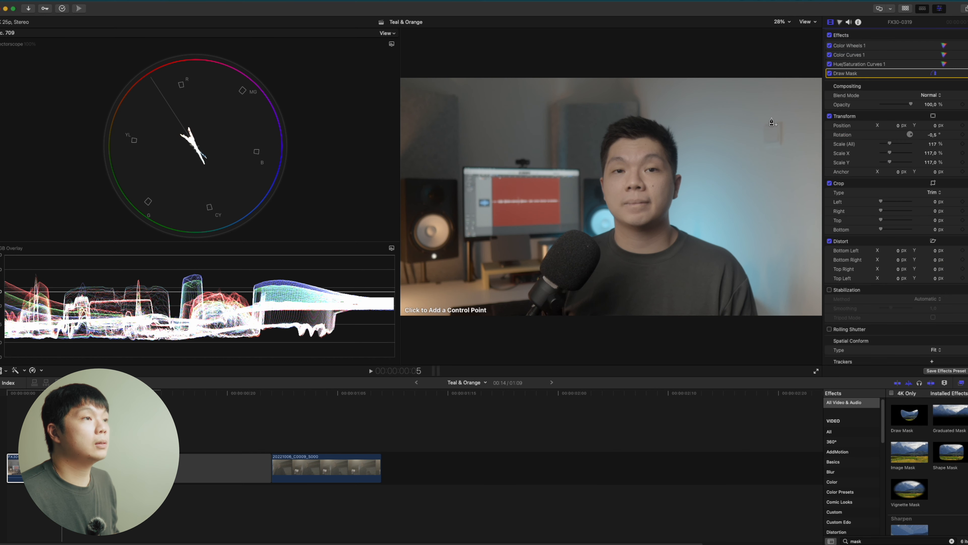
Step: Draw a closed mask around the bare wall area on the right side of the video frame
left_click(763, 151)
left_click(795, 255)
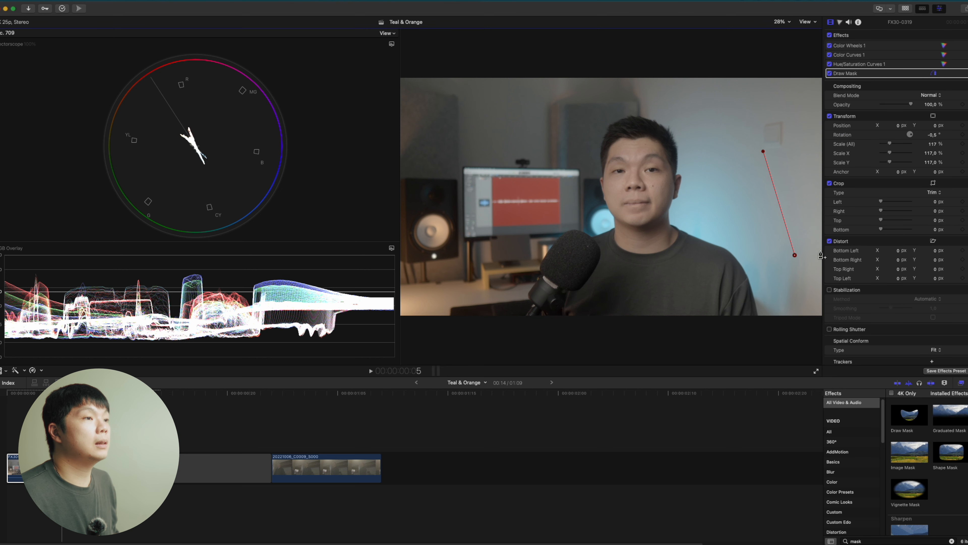
left_click(815, 94)
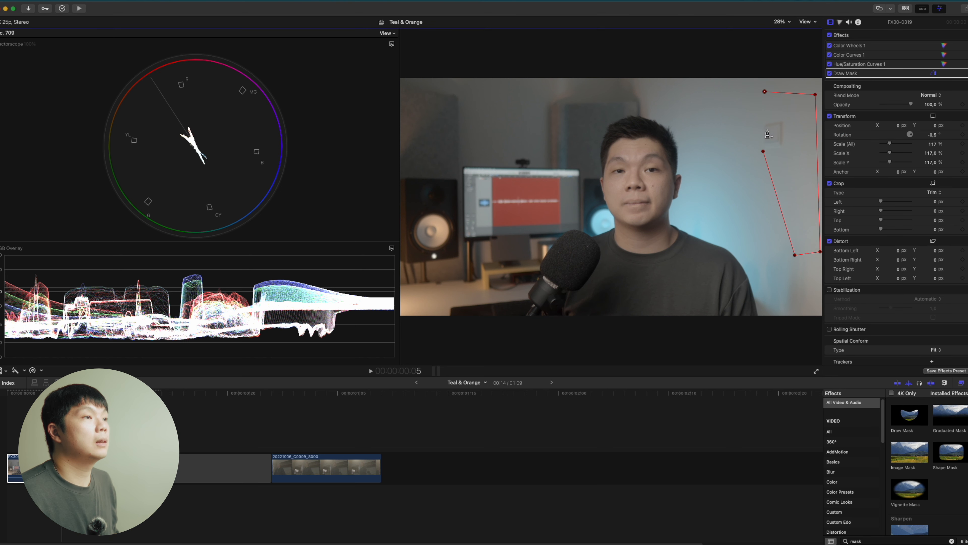
left_click(763, 151)
Step: Check the masked wall's colour balance against Color Wheels 1 and disable the wall's Draw Mask
left_click(944, 45)
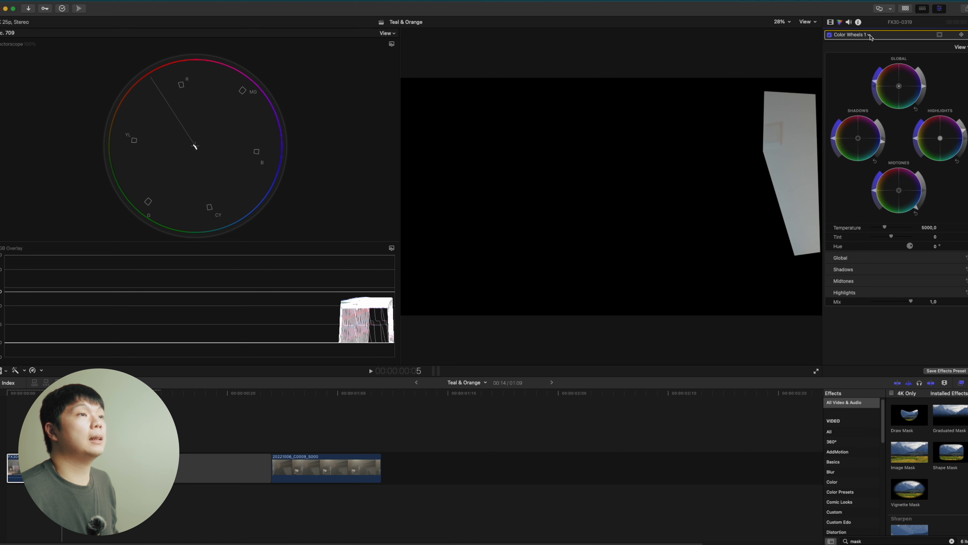
left_click(854, 38)
left_click(854, 37)
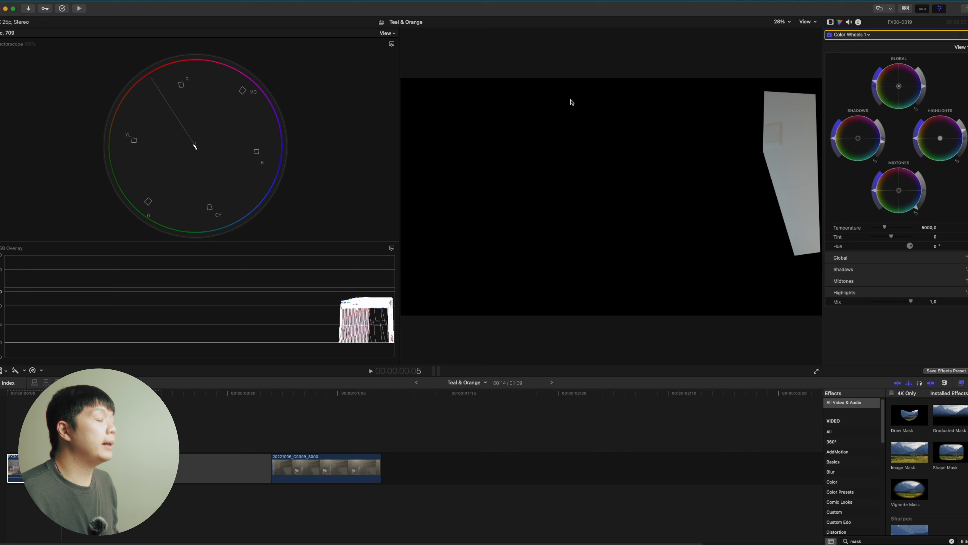
left_click(830, 22)
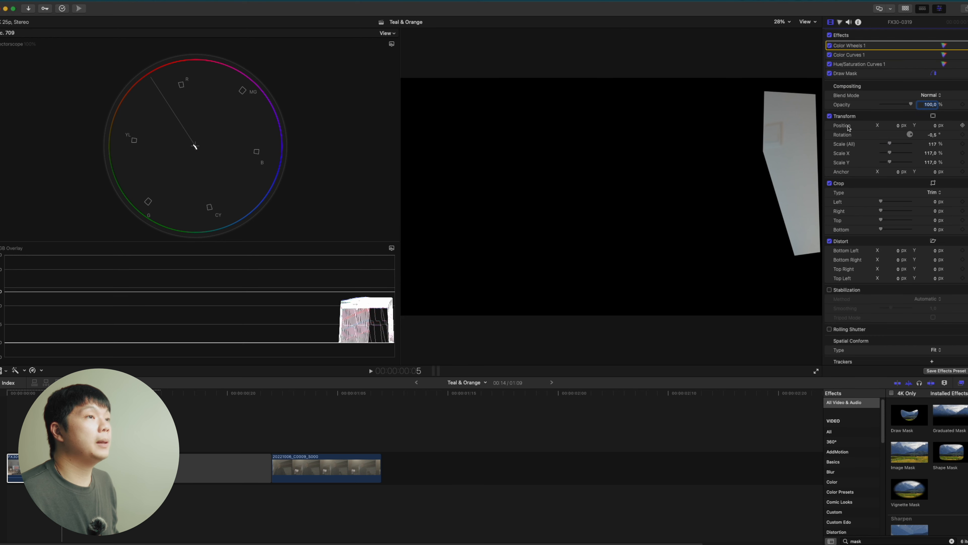
left_click(829, 73)
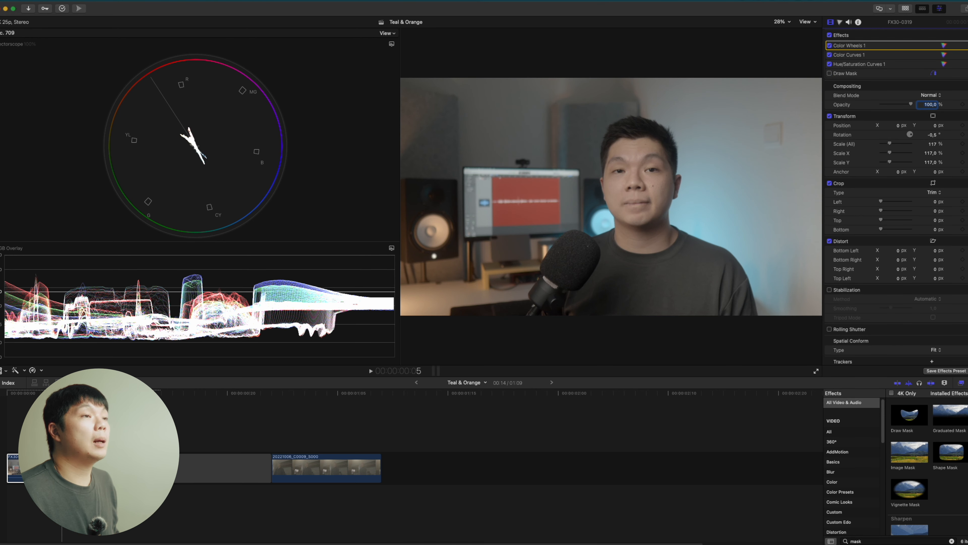
Step: Add a second Draw Mask effect and outline the man's face and neck with it
double_click(909, 415)
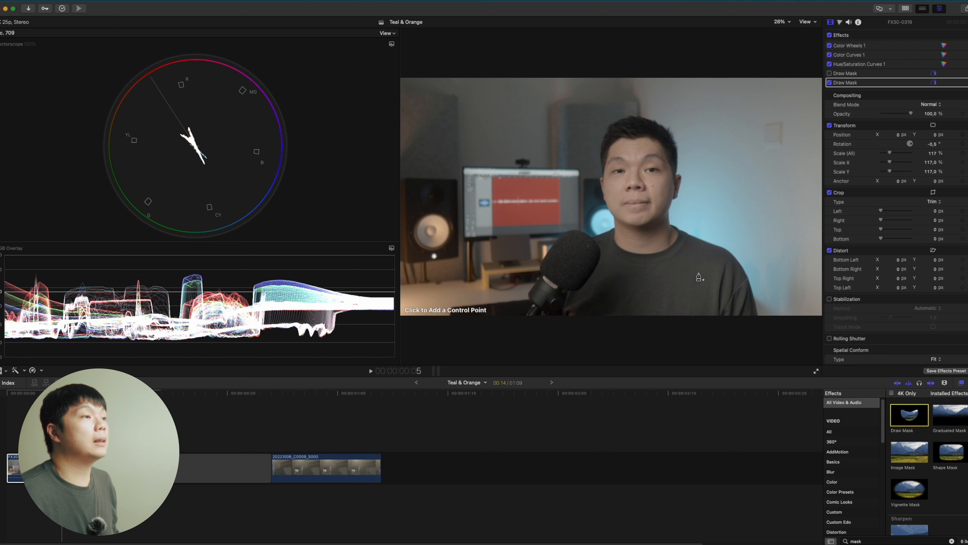
left_click(622, 243)
left_click(667, 242)
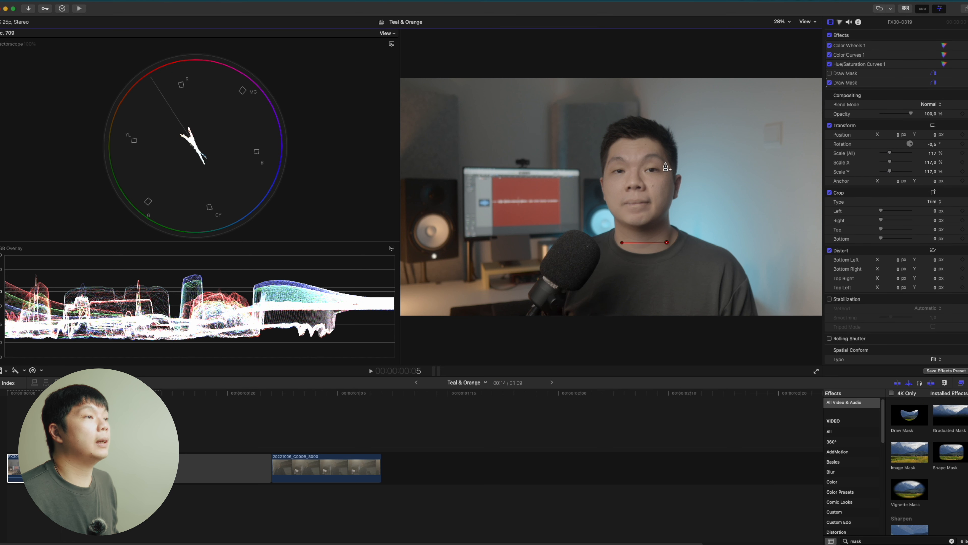
left_click(617, 149)
left_click(608, 194)
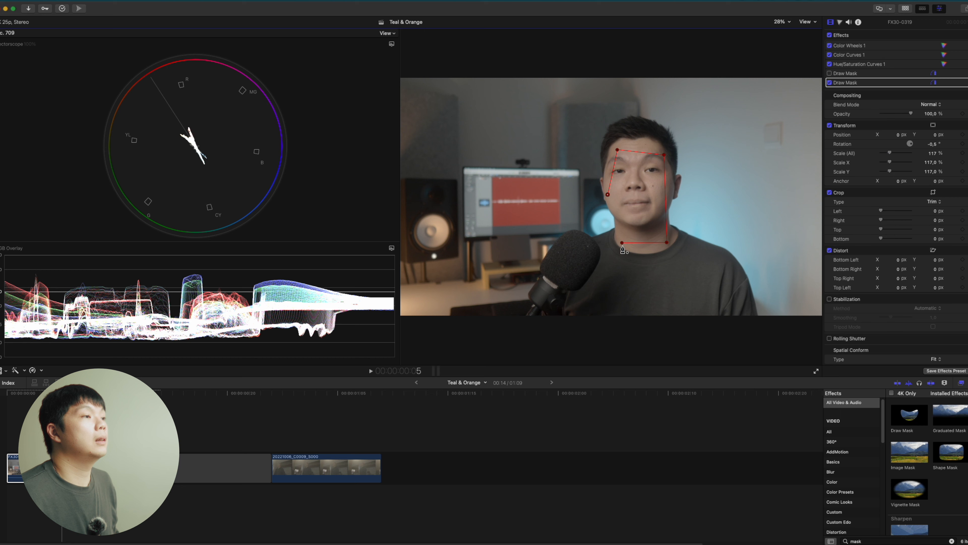
left_click(622, 243)
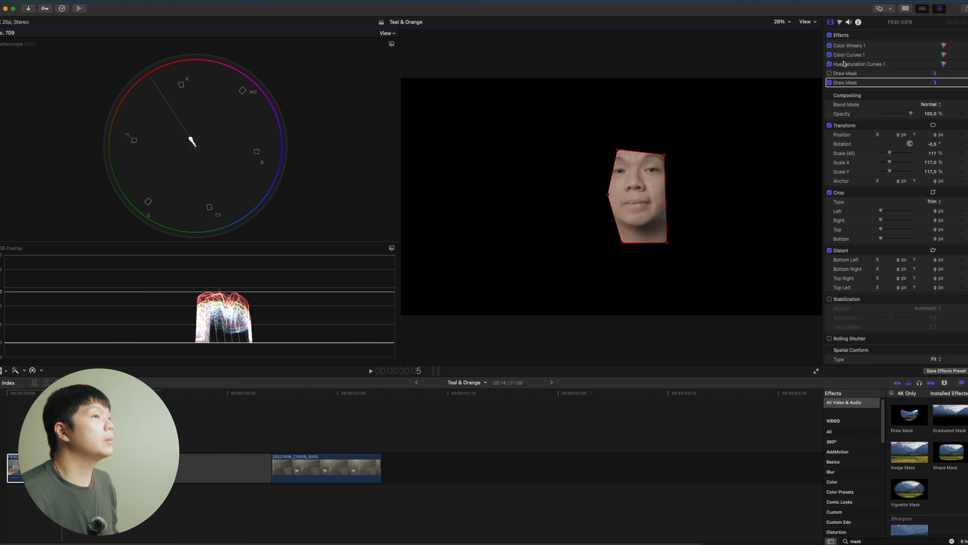
Step: Check the vectorscope's skin tone indicator option and adjust the skin's orange point on the Hue vs Hue and Hue vs Sat curves, raising its saturation slightly
left_click(392, 44)
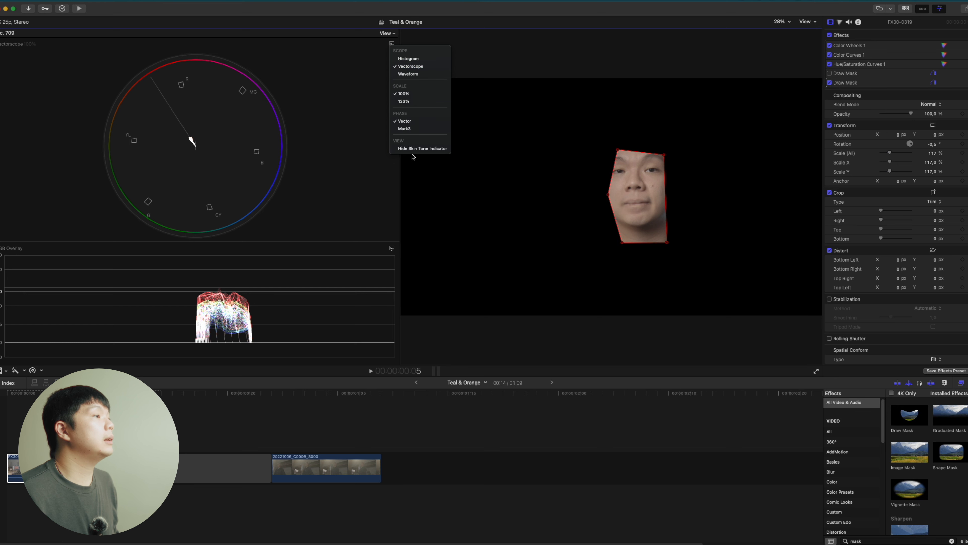
left_click(728, 69)
left_click(944, 64)
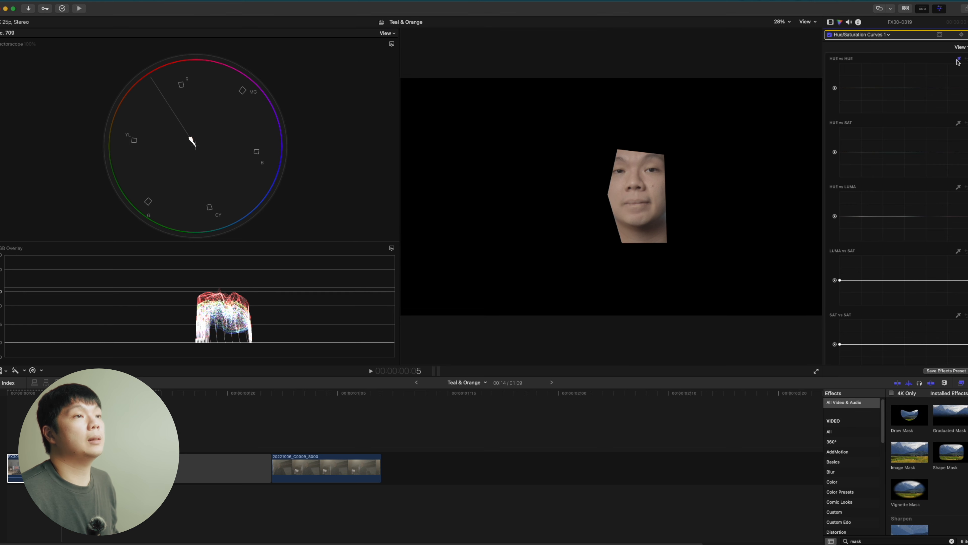
left_click(847, 81)
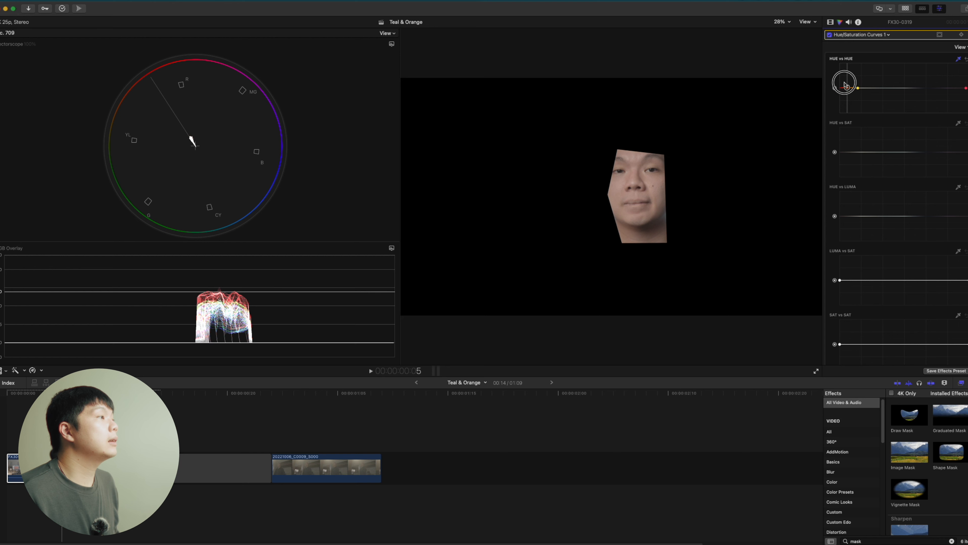
left_click(958, 123)
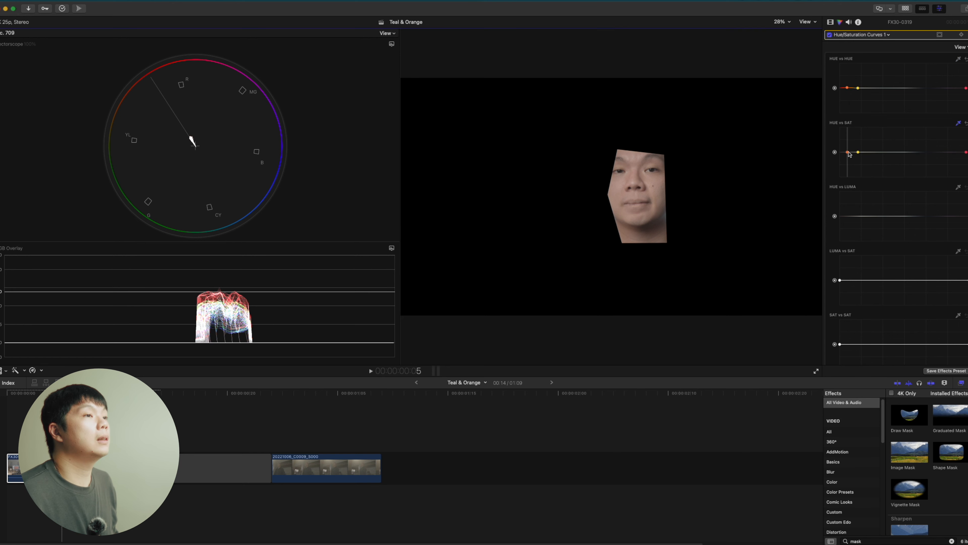
left_click_drag(848, 152, 847, 148)
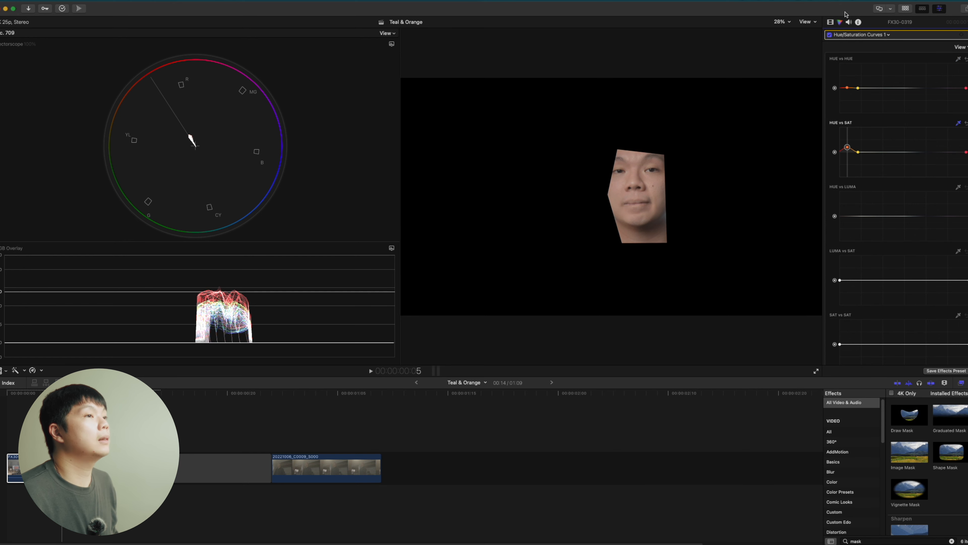
Step: Disable the face mask and readjust the skin tone's orange point on the Hue vs Sat curve against the full image
left_click(830, 22)
left_click(944, 45)
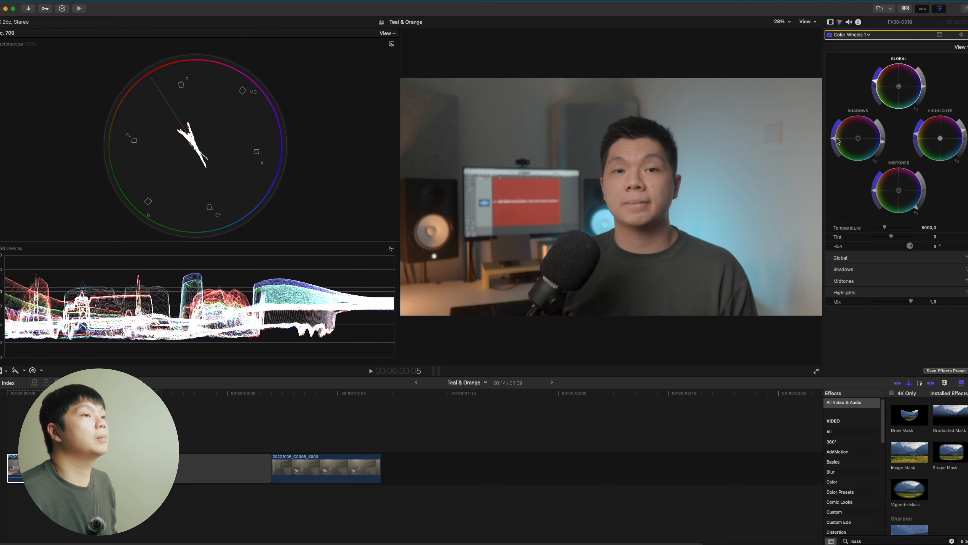
left_click(851, 35)
left_click(861, 83)
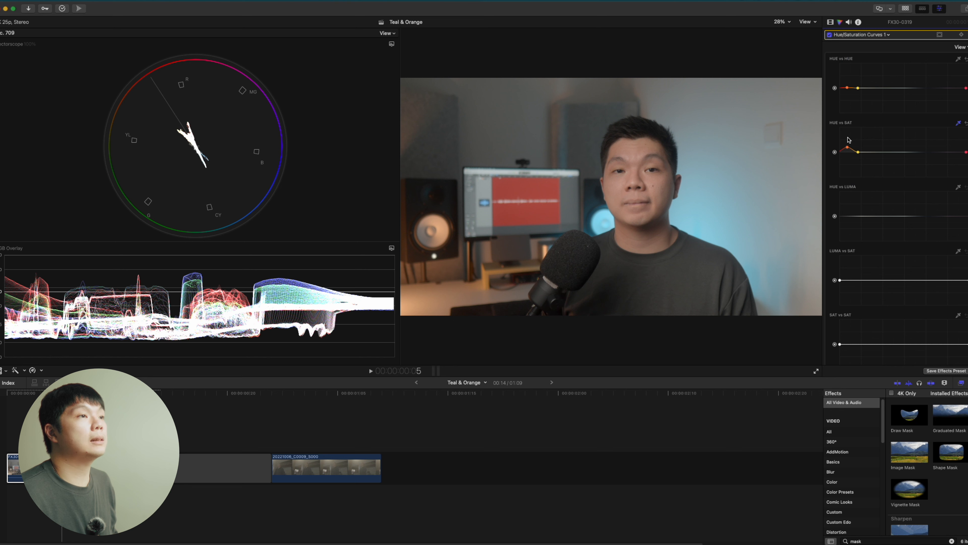
left_click_drag(847, 148, 845, 171)
left_click(831, 22)
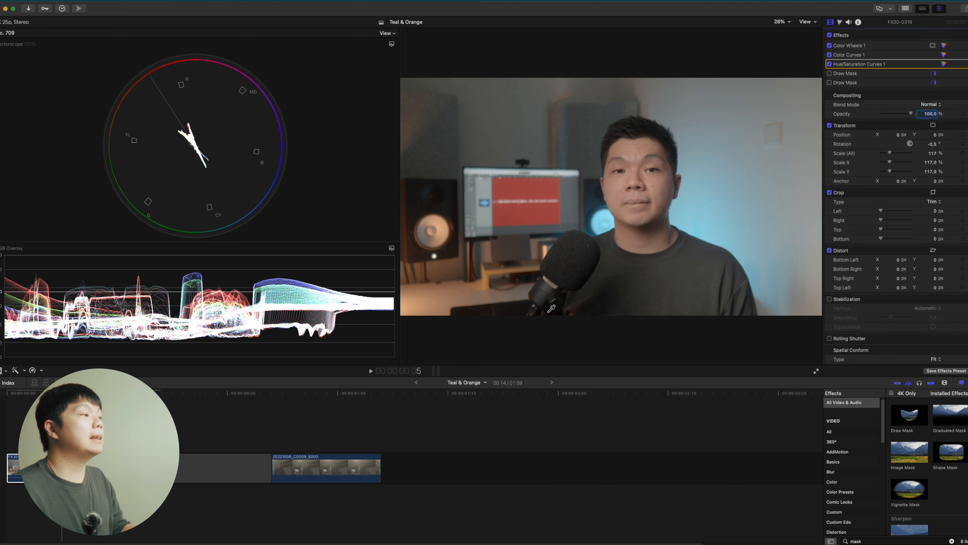
Step: Add a Look Grade layer above the FX30-0319 clip from the timeline start and trim it to the clip's end
left_click(18, 468)
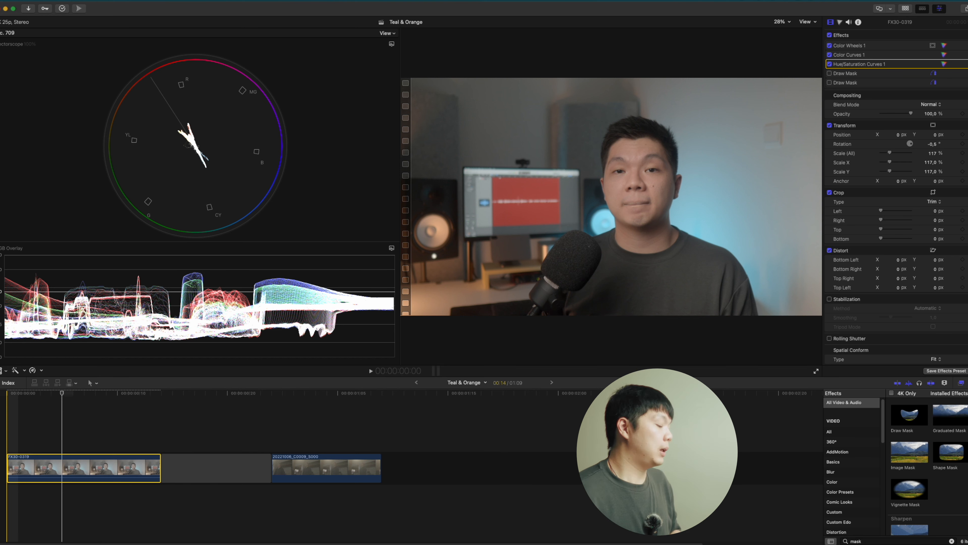
left_click(14, 431)
key("ctrl+t")
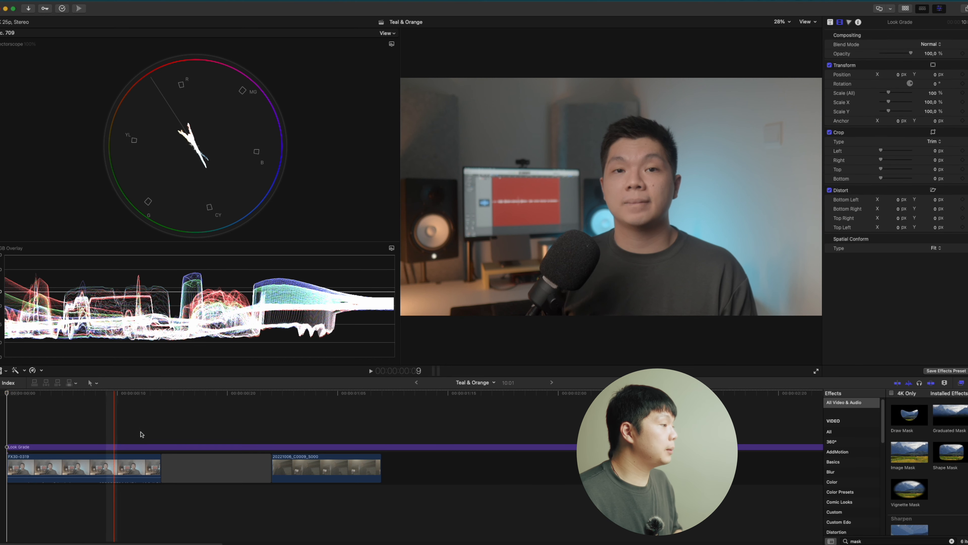
key("alt+]")
left_click(74, 448)
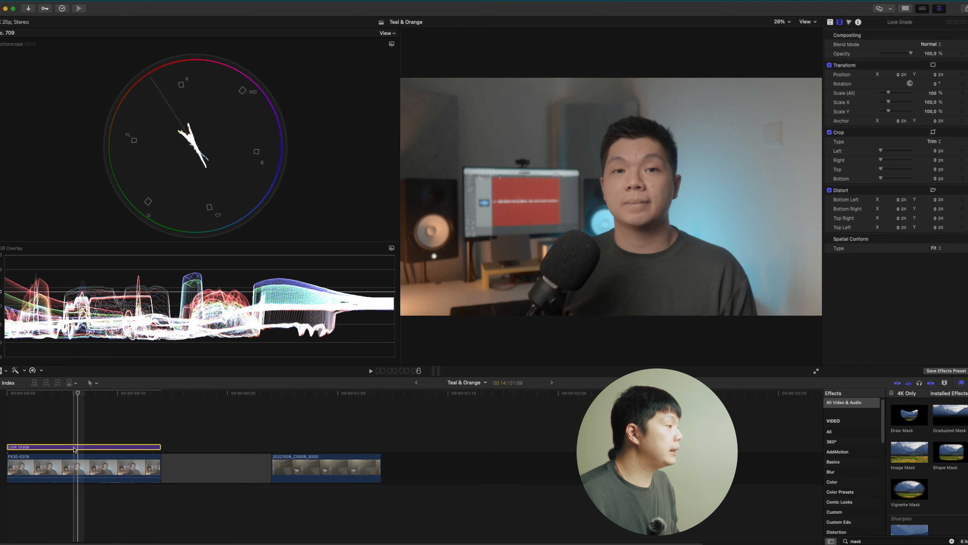
Step: Add Color Wheels to the Look Grade layer, tinting the shadows teal and the midtones and highlights orange
left_click(849, 22)
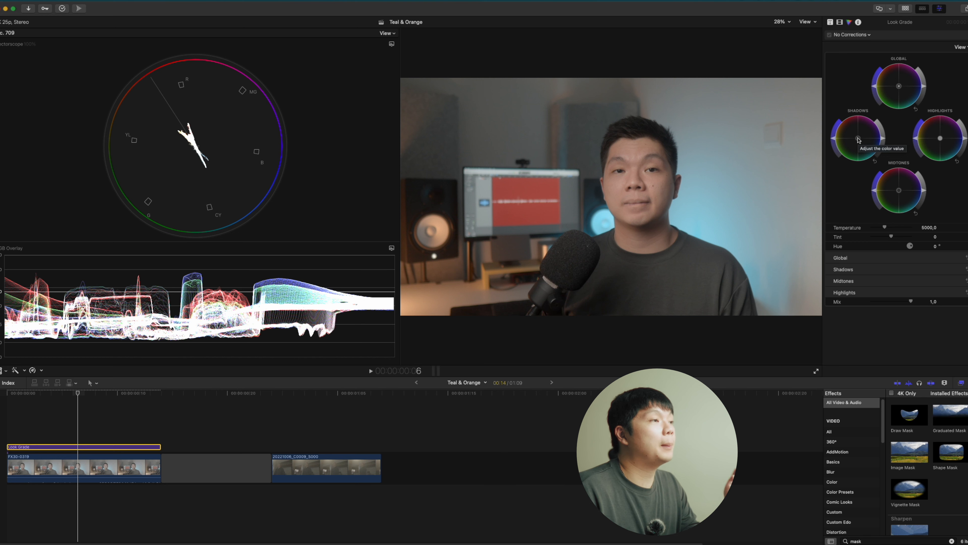
left_click_drag(858, 139, 860, 140)
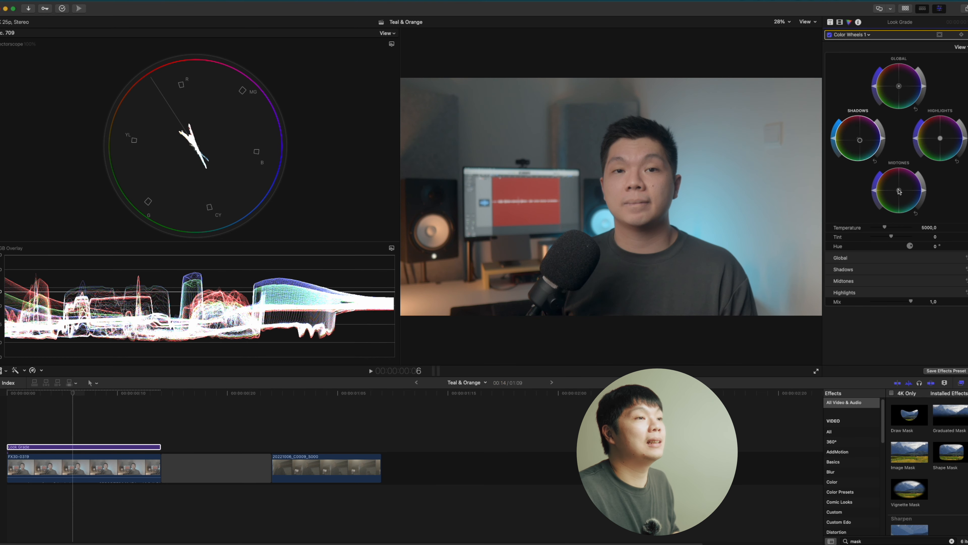
left_click_drag(899, 192, 898, 189)
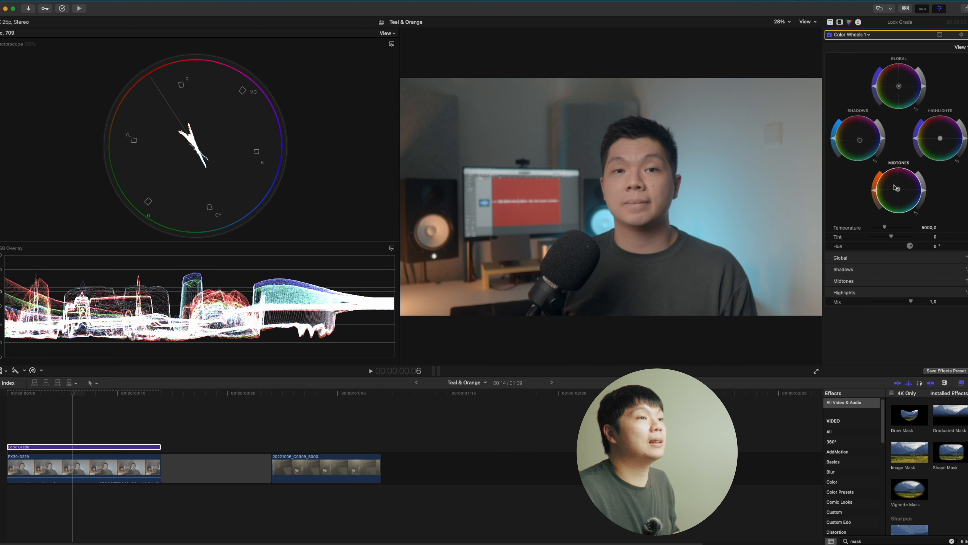
left_click_drag(941, 139, 934, 131)
left_click_drag(935, 131, 934, 132)
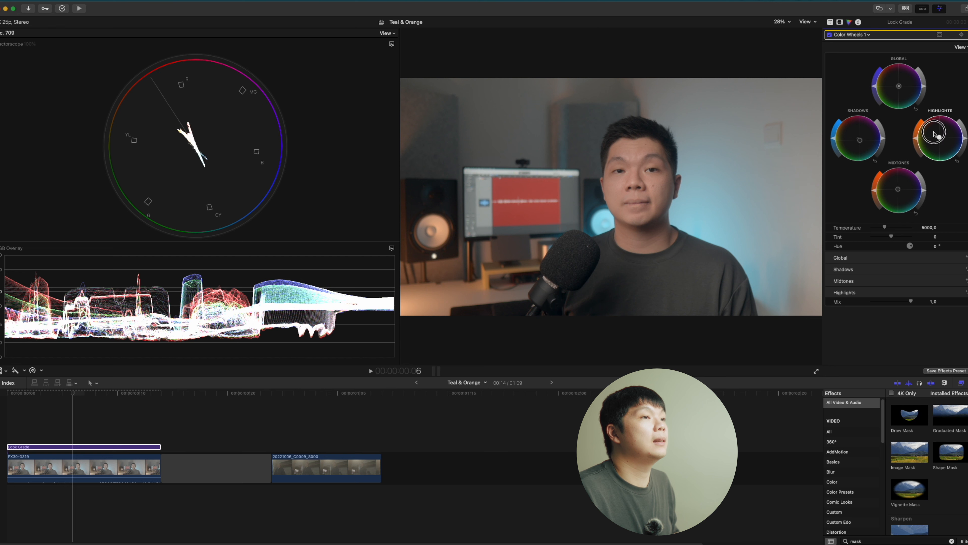
Step: Strengthen the teal in the shadows and the orange in the midtones, and compare the look with Color Wheels 1 off and on
left_click_drag(860, 141, 862, 143)
left_click_drag(899, 189, 897, 185)
left_click(830, 35)
left_click(830, 35)
Step: Add Hue/Saturation Curves to the Look Grade layer, reduce saturation at both ends of the Luma vs Sat curve, and compare before and after
left_click(854, 34)
left_click(871, 93)
scroll(885, 150, "down", 3)
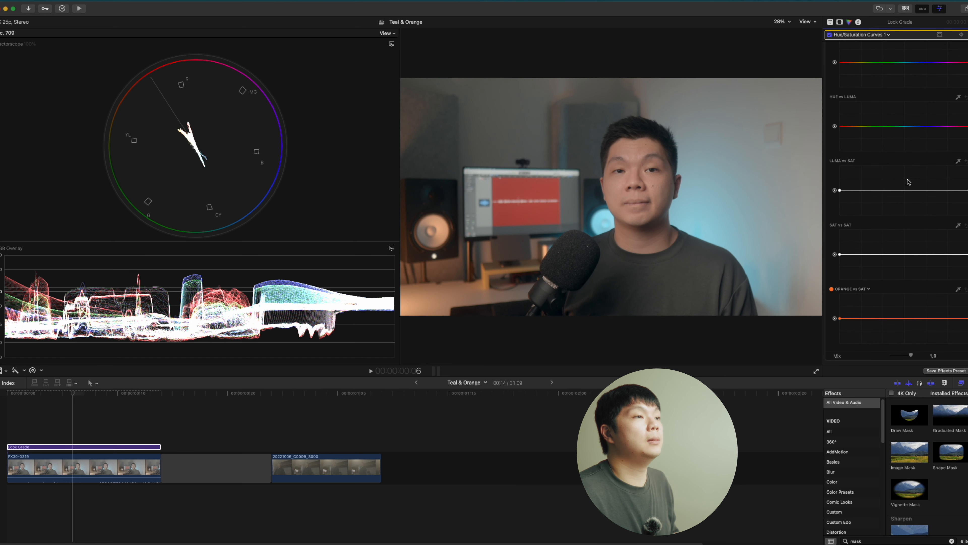
left_click_drag(854, 190, 849, 209)
left_click(952, 190)
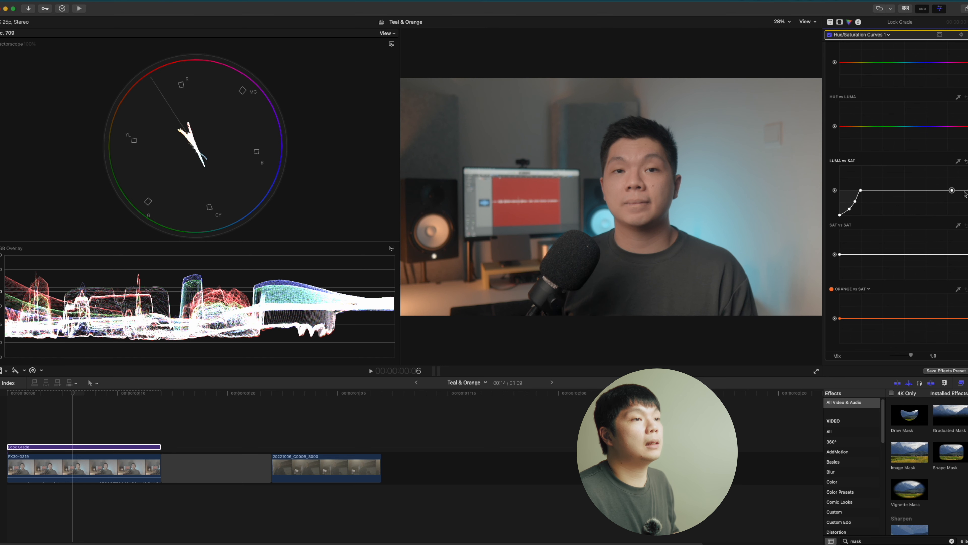
left_click_drag(962, 190, 959, 209)
left_click(956, 199)
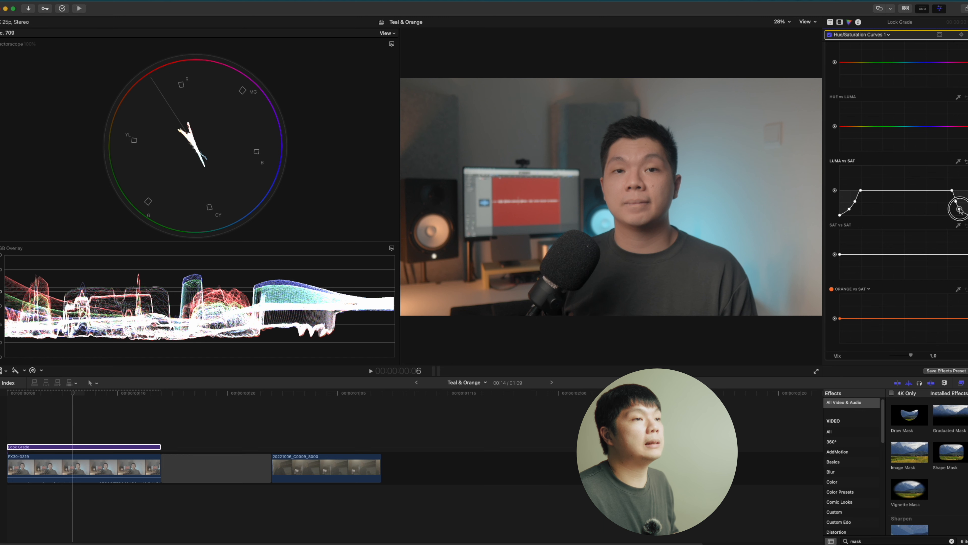
left_click(829, 36)
left_click(829, 35)
Step: Reset Color Wheels 1 on the Look Grade layer and give it a color mask sampled from the skin of the face
left_click_drag(861, 149, 861, 147)
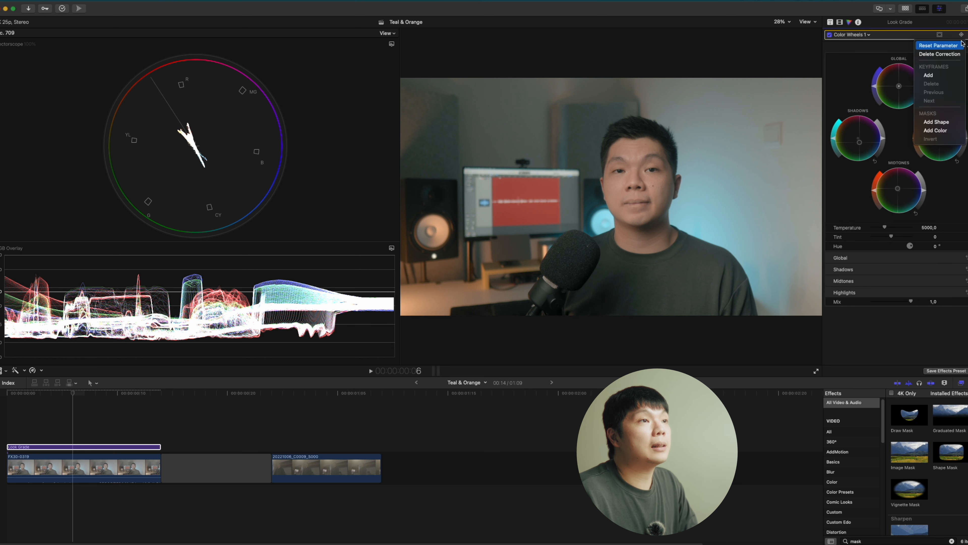
left_click(949, 45)
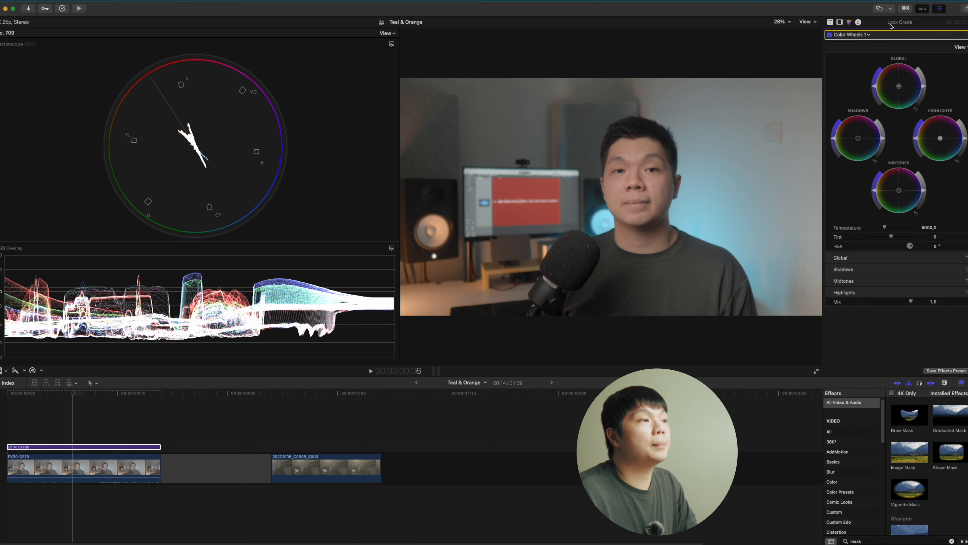
left_click(940, 35)
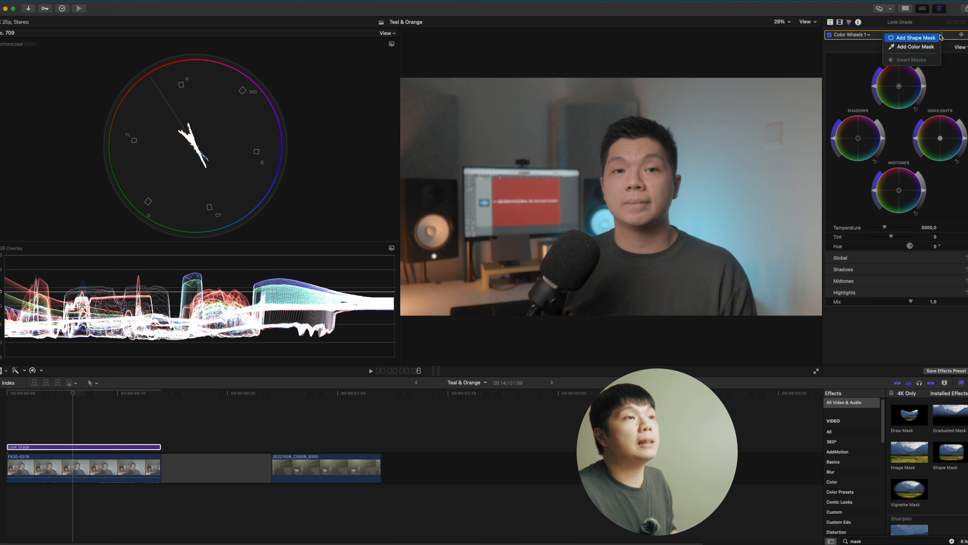
left_click(915, 47)
left_click_drag(652, 183, 655, 186)
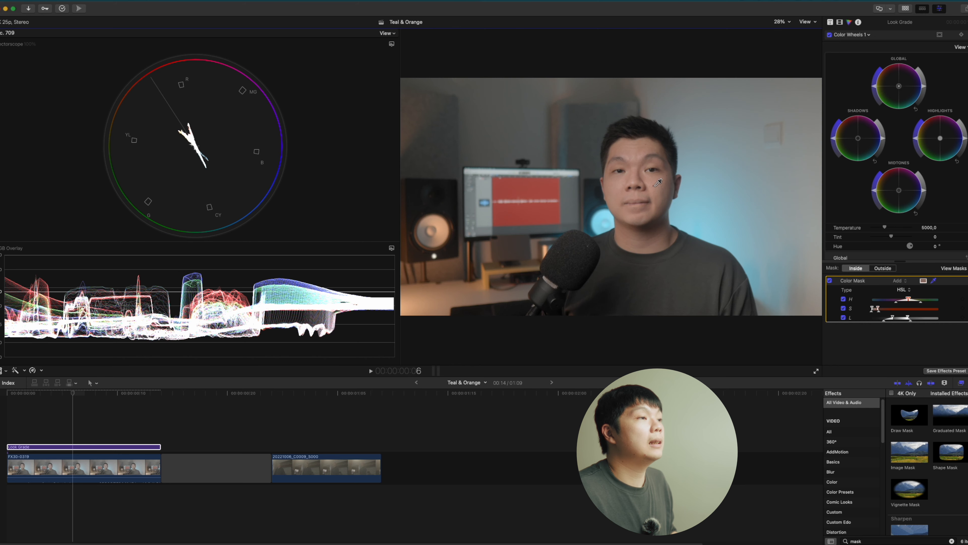
Step: Narrow the color mask's hue, saturation and luminance ranges to the skin, and tint the midtones inside the mask orange-red
left_click_drag(908, 300, 900, 300)
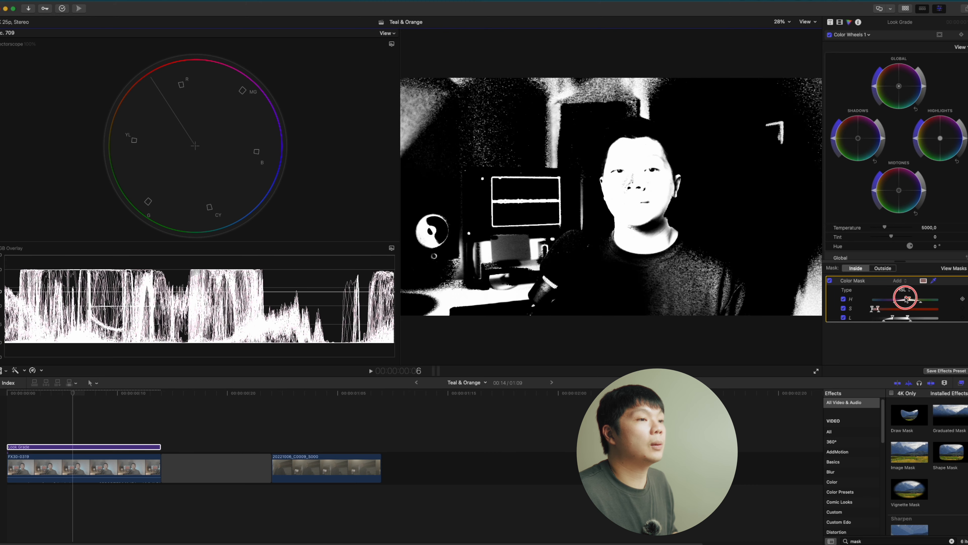
left_click_drag(906, 299, 881, 308)
left_click_drag(893, 317, 910, 316)
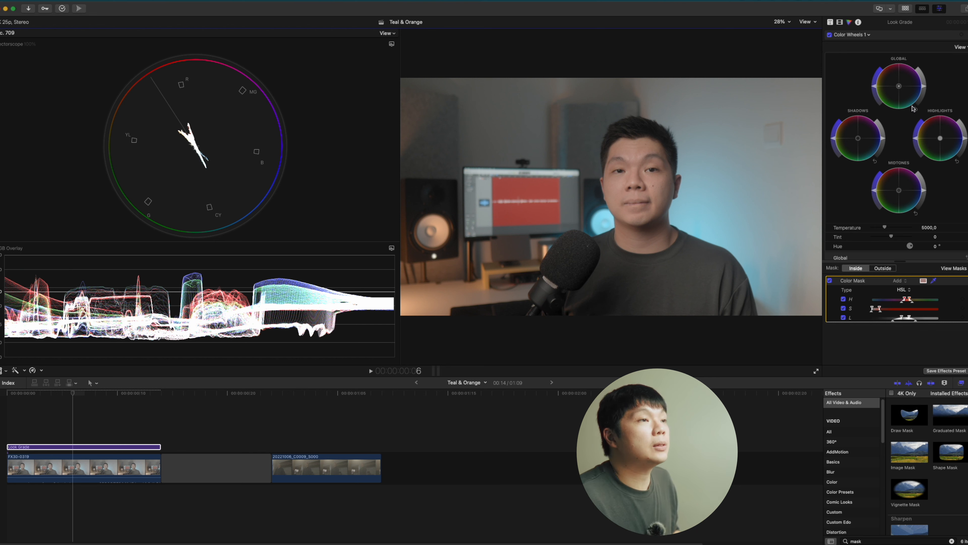
left_click_drag(900, 190, 898, 189)
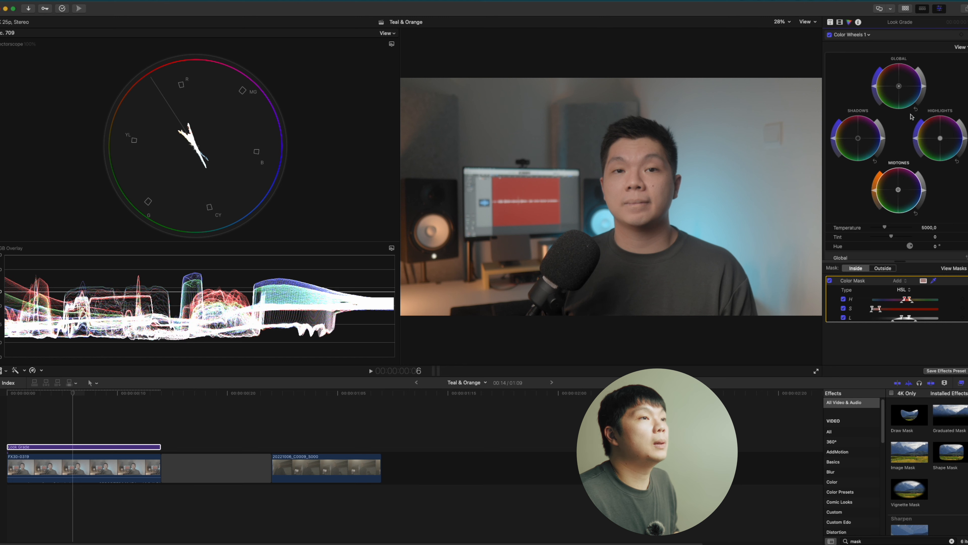
left_click_drag(899, 190, 904, 190)
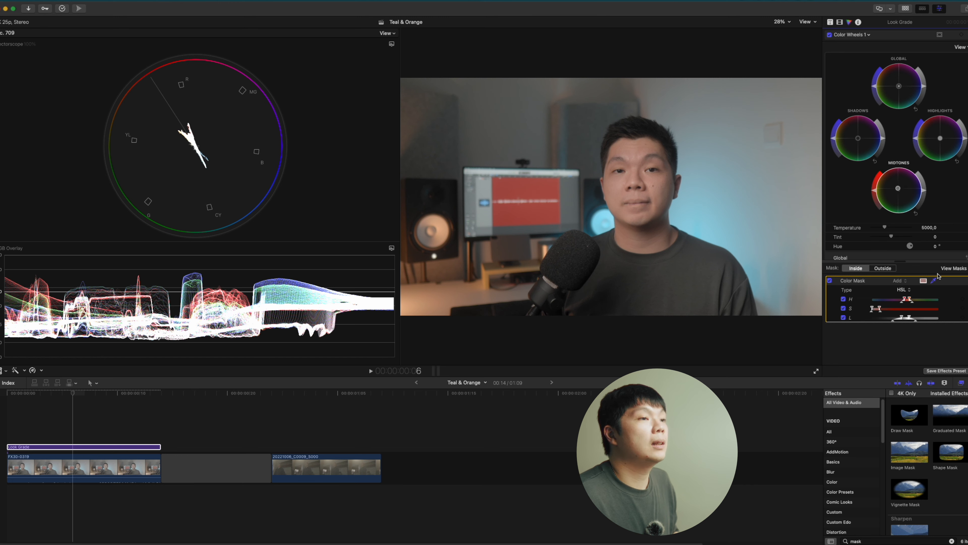
Step: Check the color mask's matte and switch the Color Wheels 1 adjustments to the area outside the mask
left_click(951, 268)
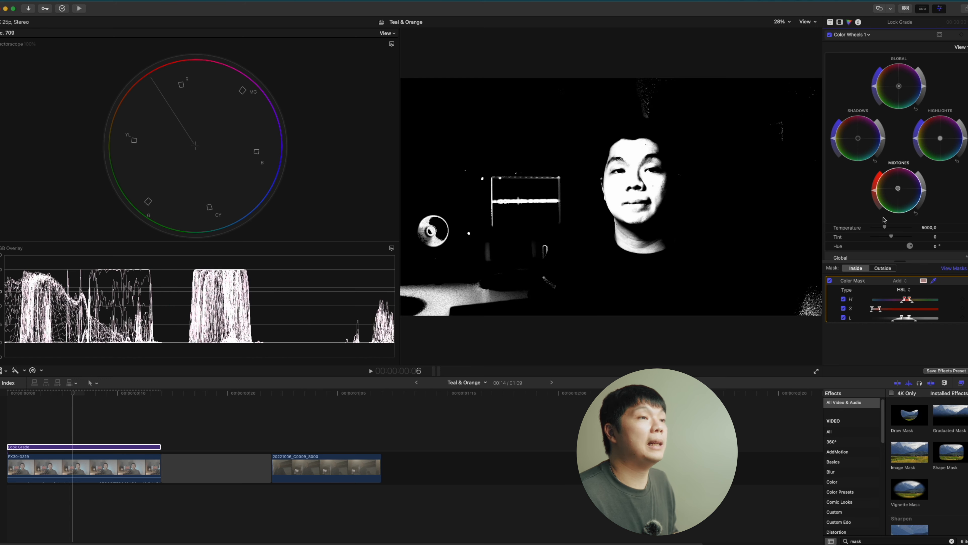
left_click(884, 267)
left_click(949, 269)
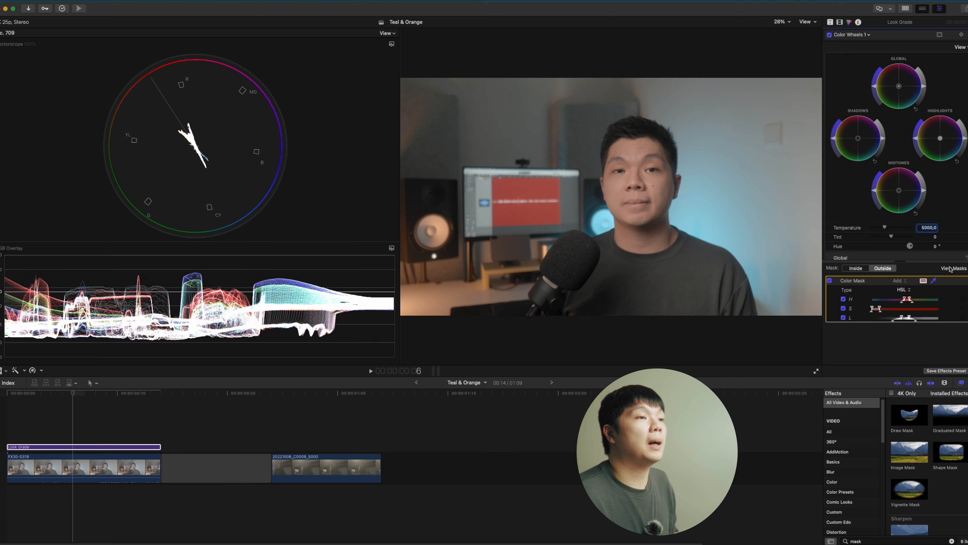
left_click_drag(899, 88, 913, 103)
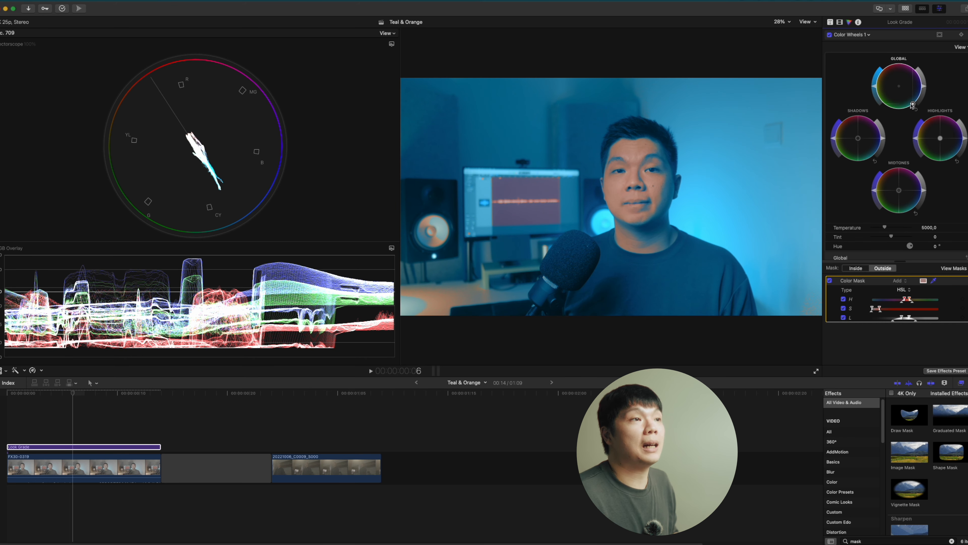
left_click_drag(917, 108, 909, 93)
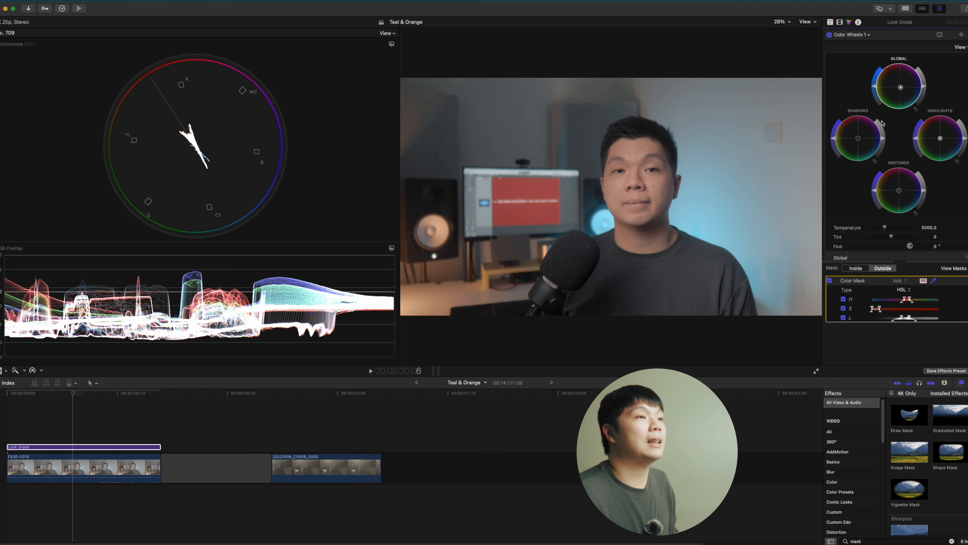
left_click_drag(858, 139, 861, 146)
double_click(903, 88)
double_click(859, 140)
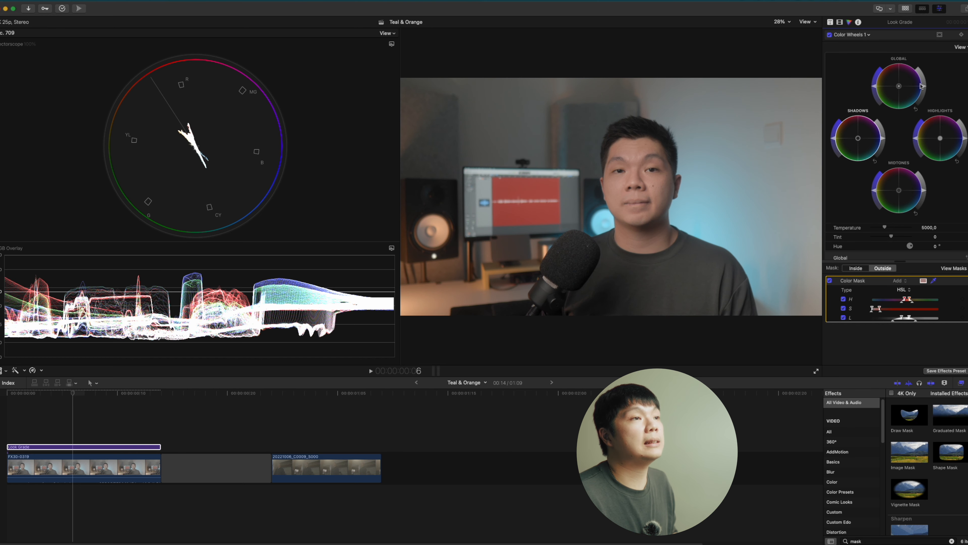
Step: Outside the mask, tint the global wheel slightly blue and the shadows teal, and return to the area inside the mask
left_click_drag(901, 88, 909, 96)
left_click_drag(859, 141, 859, 148)
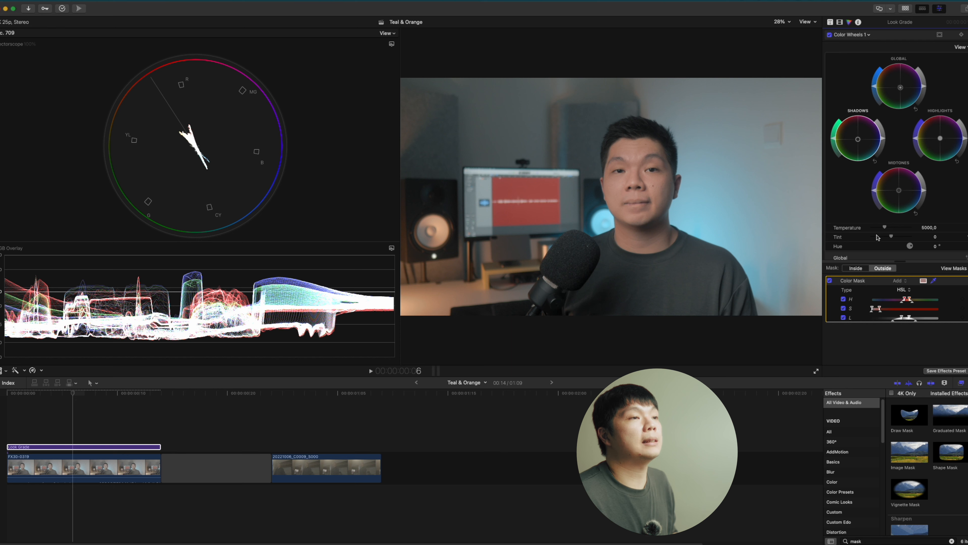
left_click(861, 269)
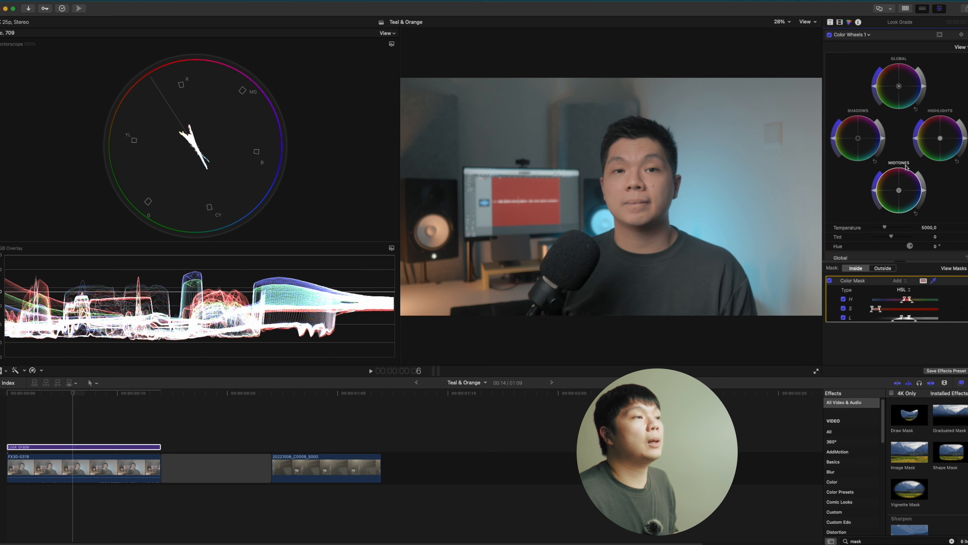
mouse_move(899, 86)
left_mouse_down()
mouse_move(918, 82)
mouse_move(899, 86)
left_mouse_up()
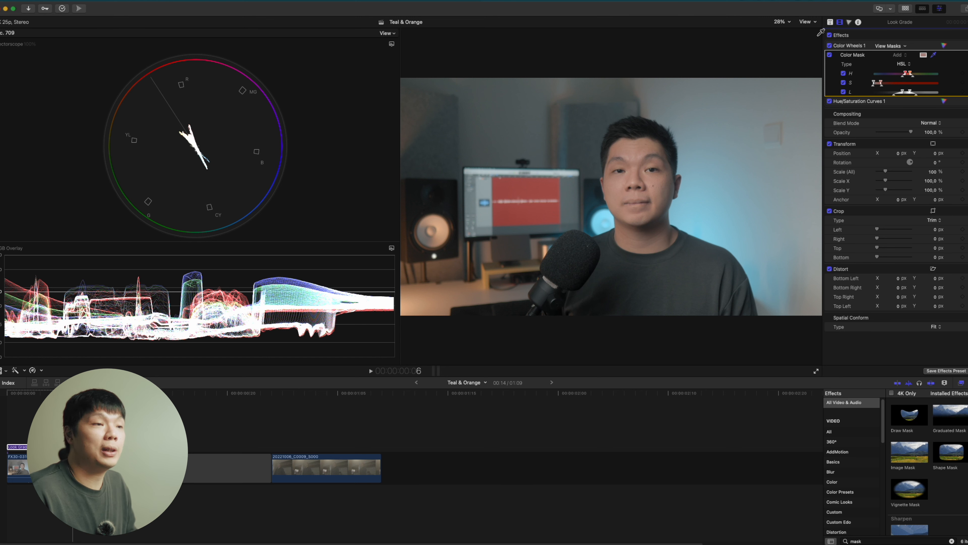
Step: Select the 20221006_C0009_S000 clip on the timeline and show its color correction controls
left_click(327, 420)
left_click(315, 424)
left_click(314, 465)
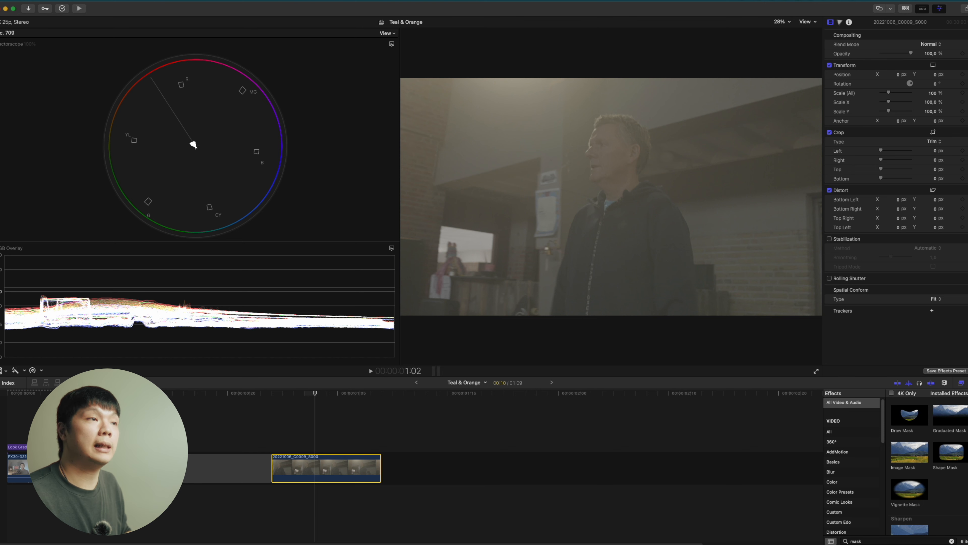
left_click(840, 22)
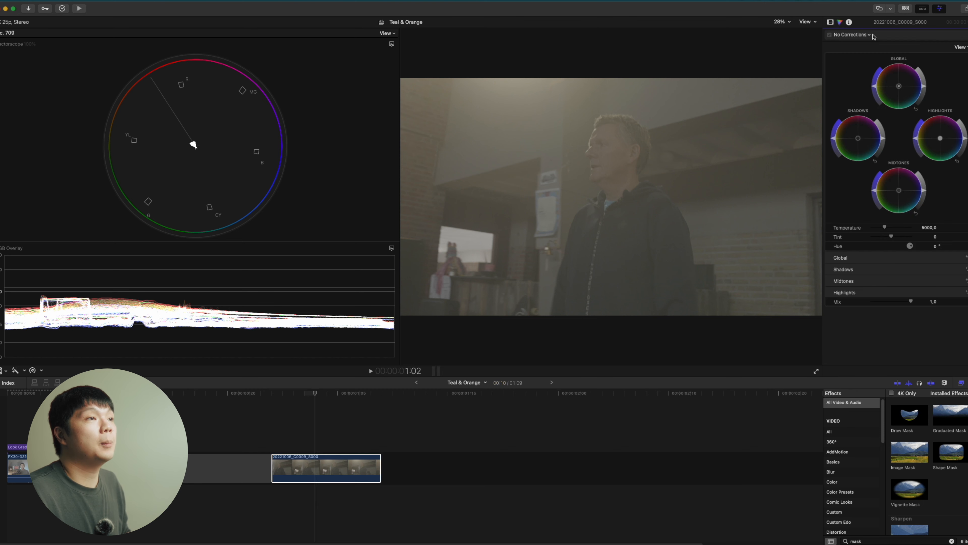
Step: Add Color Wheels to the clip, raising global saturation and highlight brightness while darkening the shadows and midtones
left_click(875, 89)
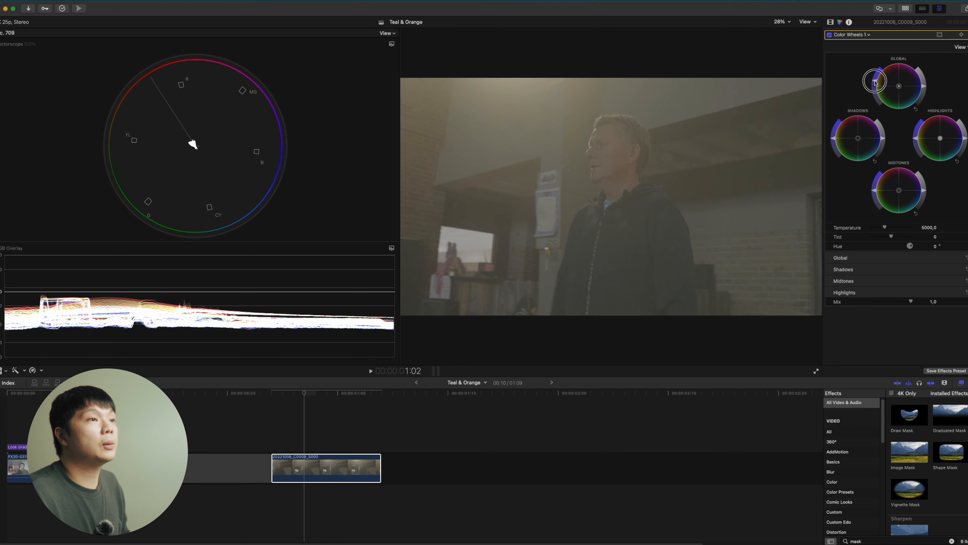
left_click_drag(926, 191, 922, 202)
left_click_drag(964, 138, 955, 113)
left_click_drag(883, 138, 882, 141)
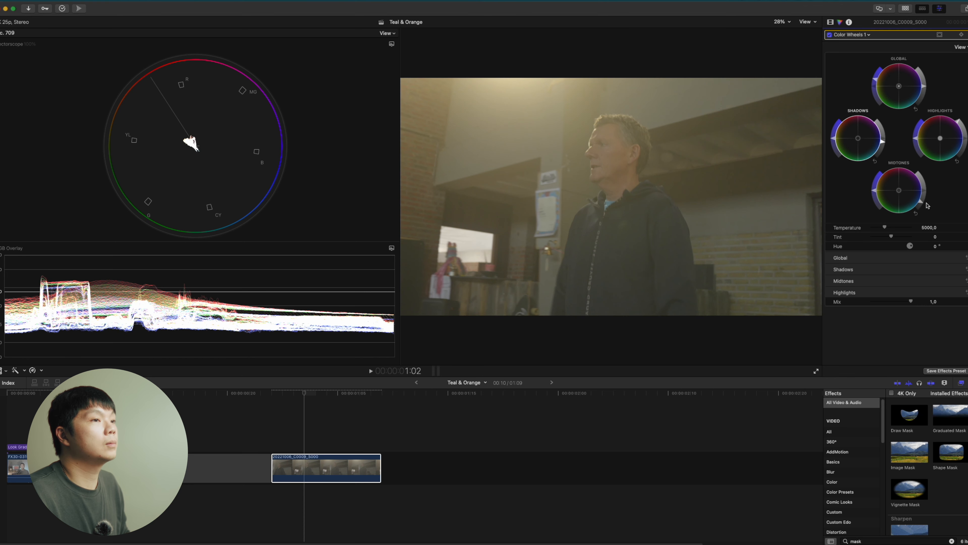
left_click_drag(928, 206, 918, 210)
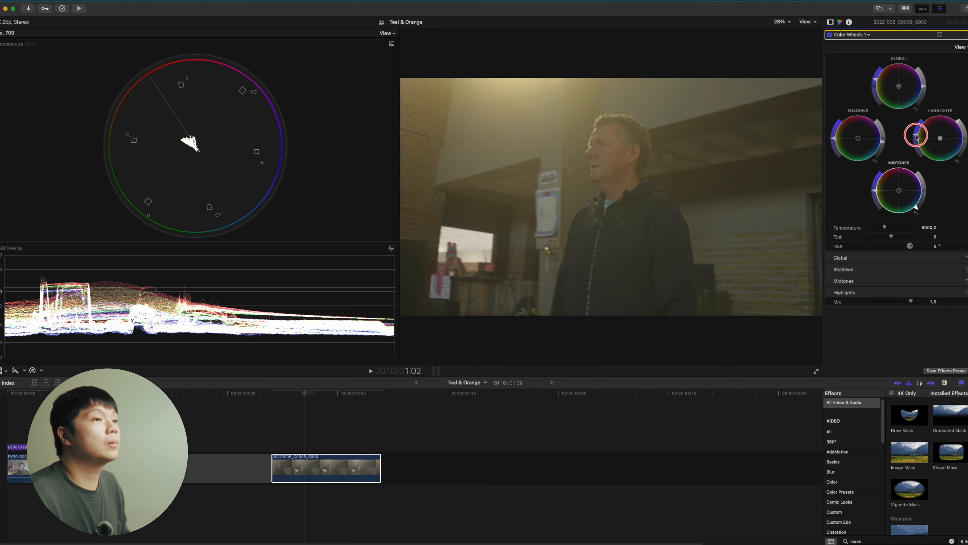
Step: Add a second Color Wheels correction and a Color Curves correction to the 20221006_C0009_S000 clip
left_click(867, 35)
left_click(863, 80)
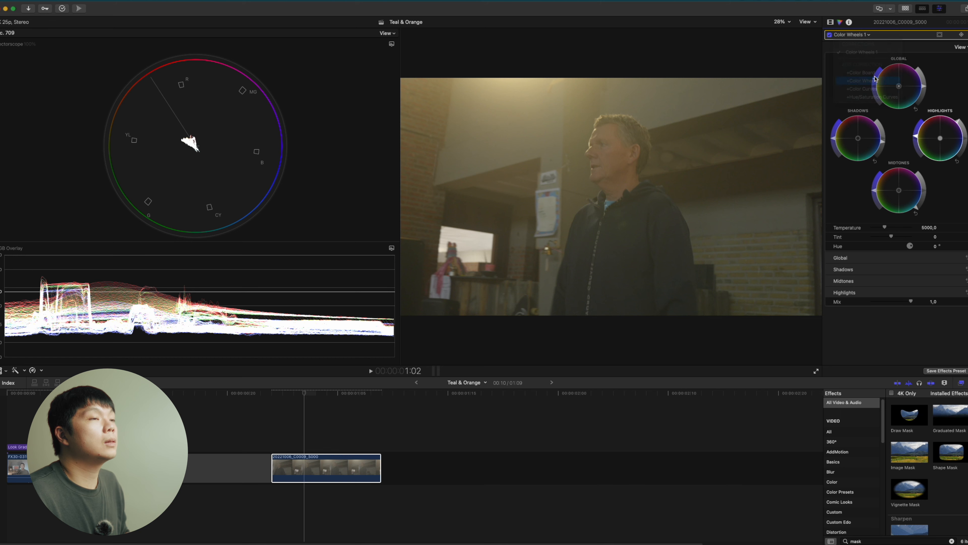
left_click(851, 35)
left_click(870, 97)
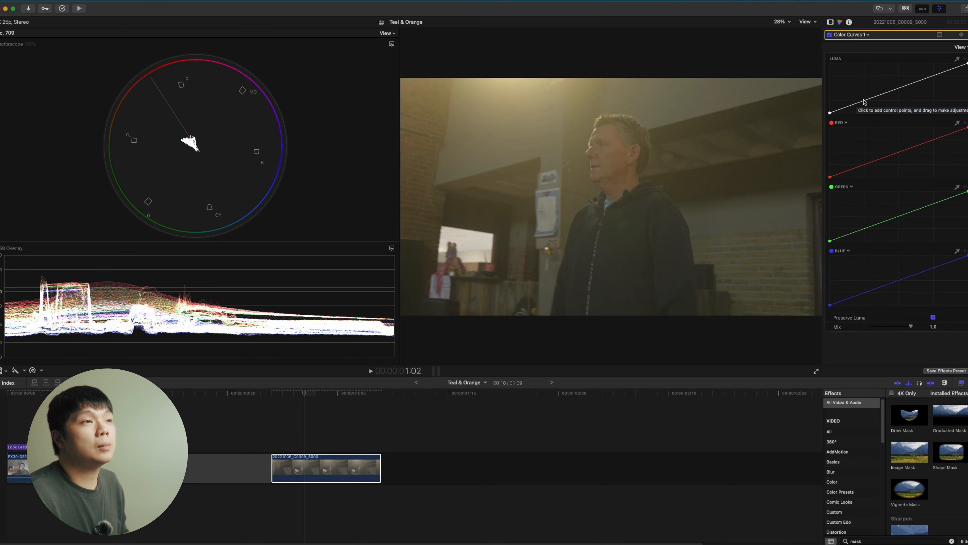
Step: Shape the luma curve into a gentle S with darker shadows and lifted highlights, and compare with Color Curves 1 off and on
left_click(867, 101)
left_click_drag(867, 101, 869, 108)
left_click(898, 88)
left_click(932, 75)
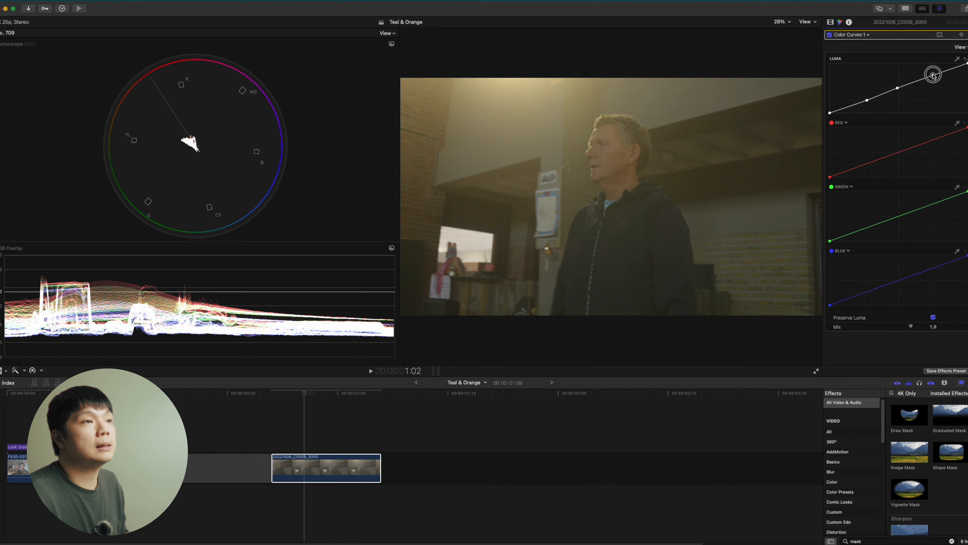
left_click_drag(967, 64, 933, 66)
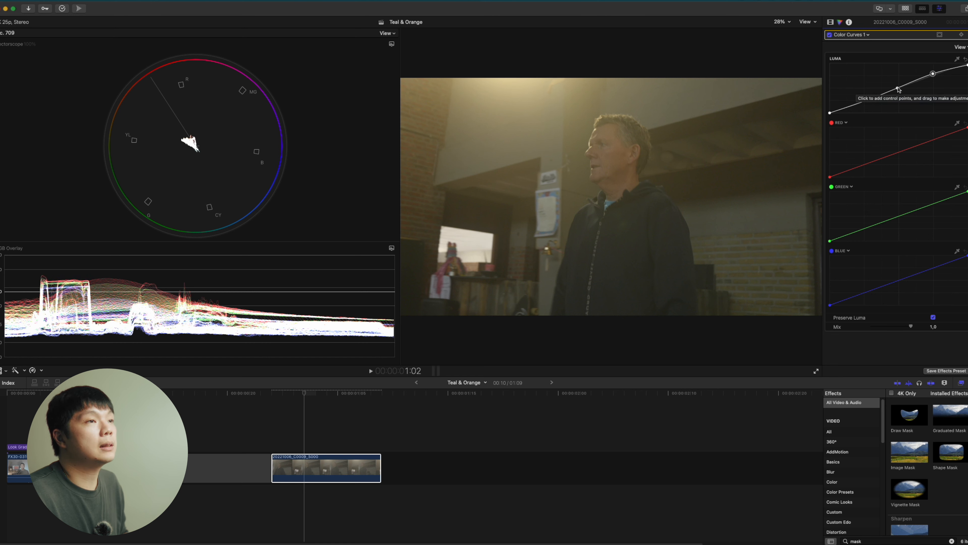
left_click(854, 107)
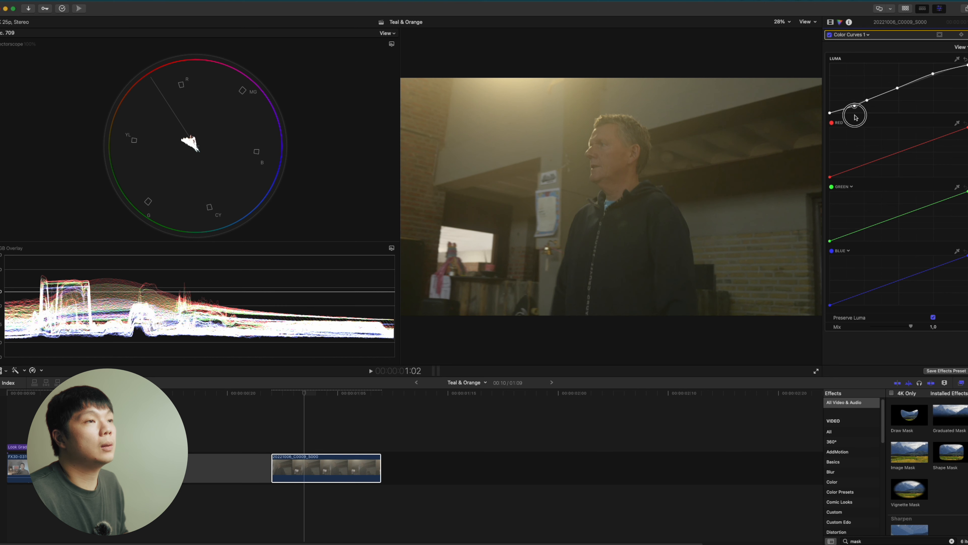
left_click_drag(854, 107, 870, 102)
left_click(830, 35)
left_click(830, 34)
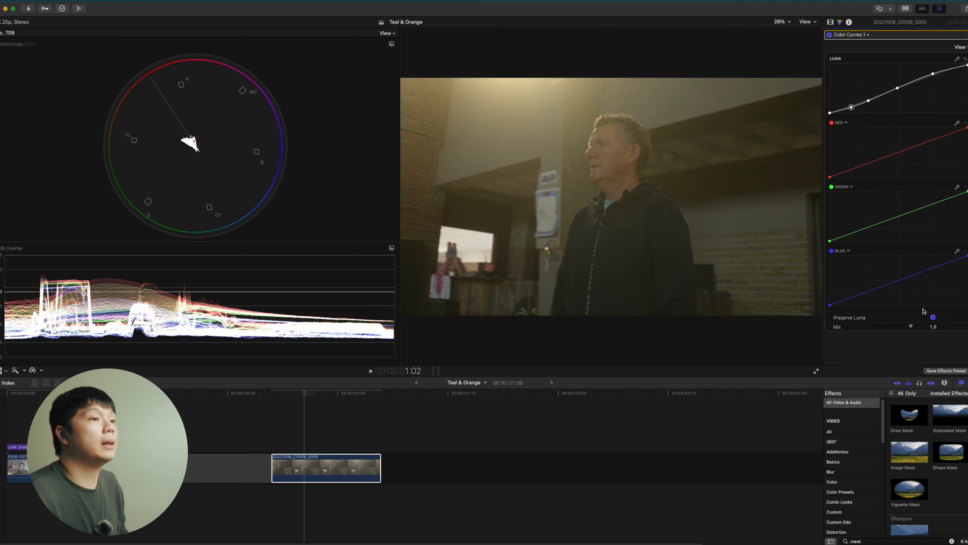
Step: Apply the Draw Mask effect to the 20221006_C0009_S000 clip and show its list of applied effects
left_click(799, 457)
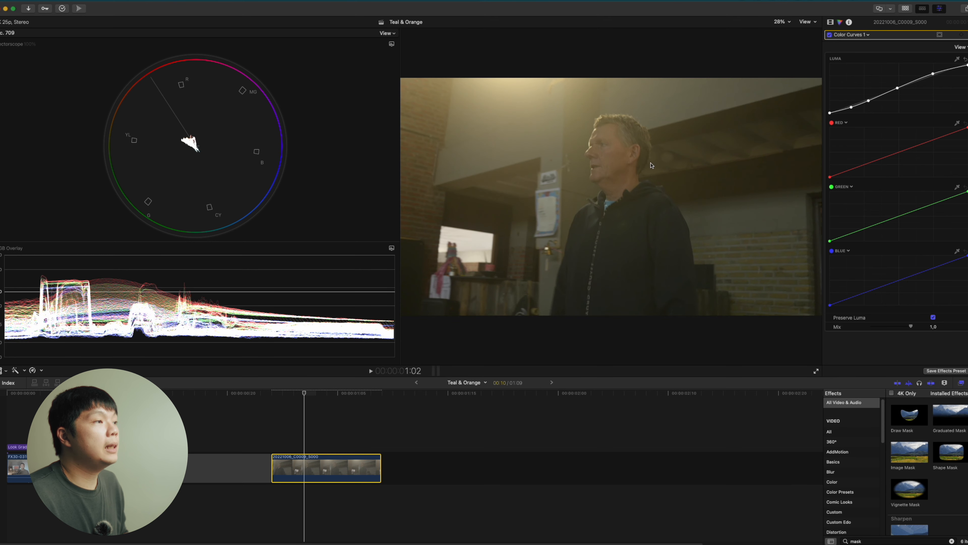
left_click(907, 413)
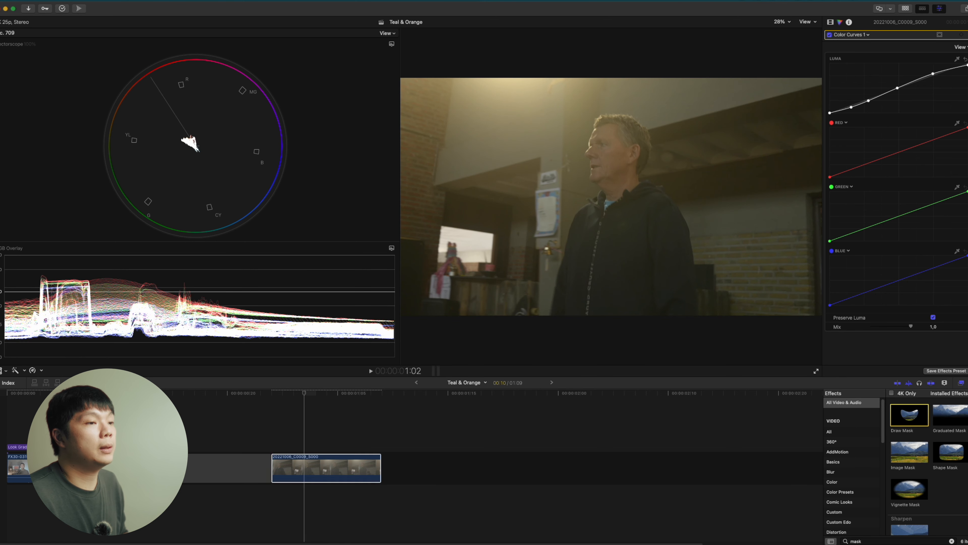
left_click(612, 198)
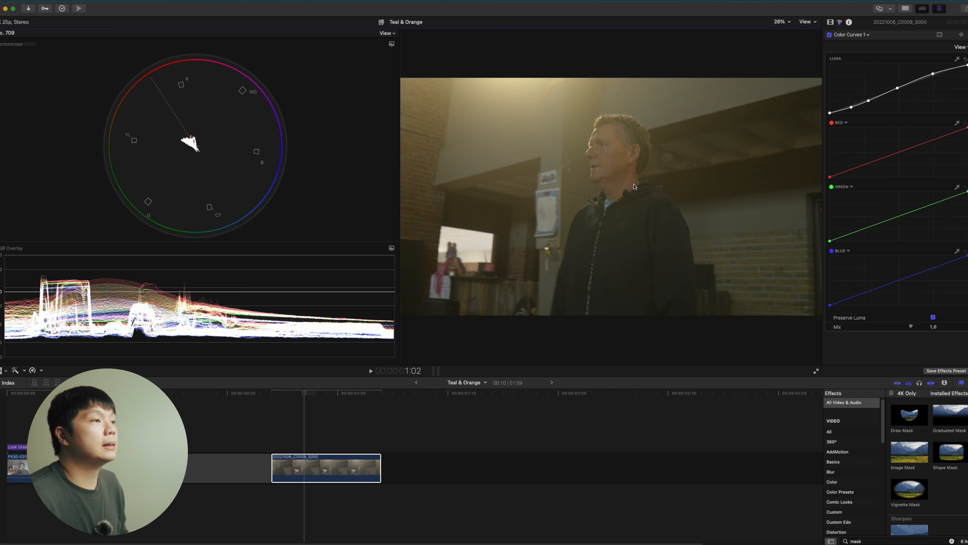
left_click(830, 22)
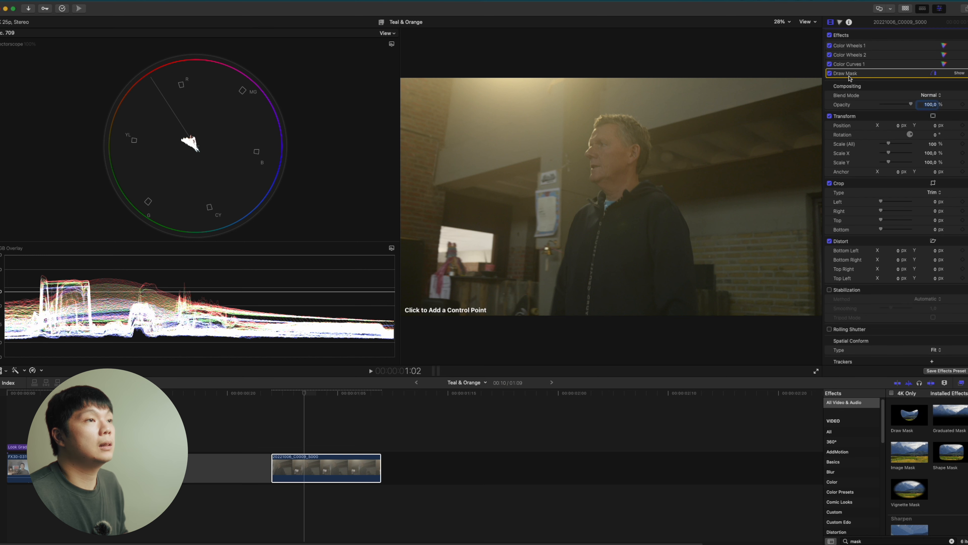
Step: Draw a closed mask outline around the man's face and neck
left_click(613, 193)
left_click(634, 183)
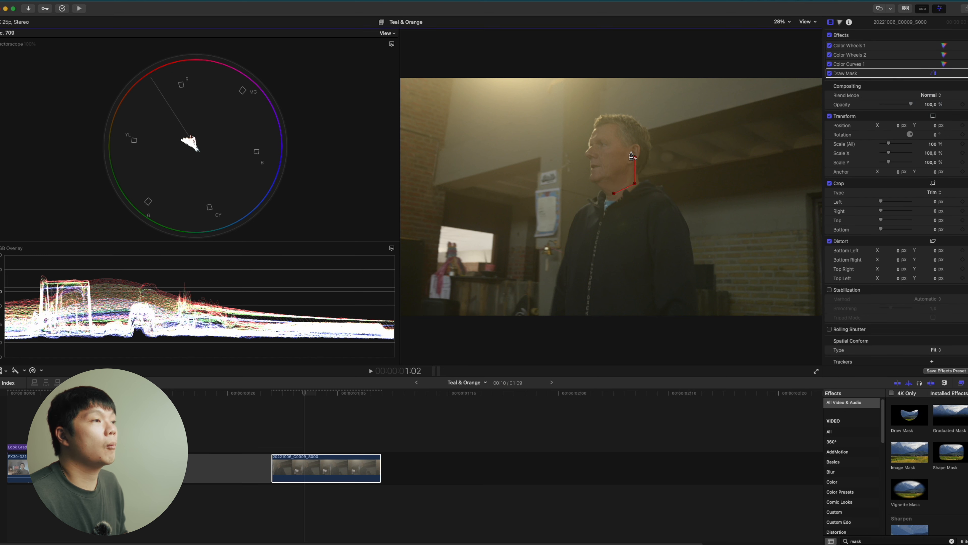
left_click(594, 135)
left_click(596, 179)
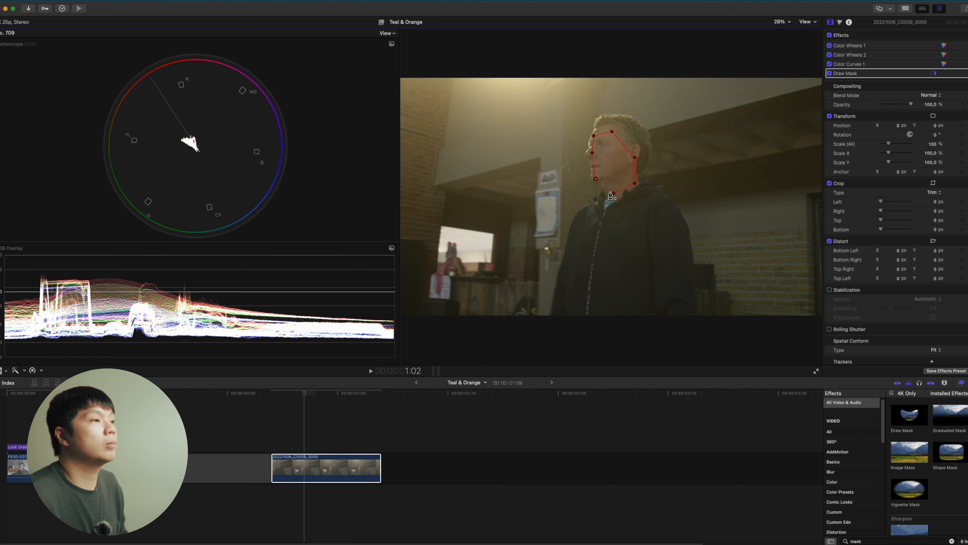
left_click(614, 193)
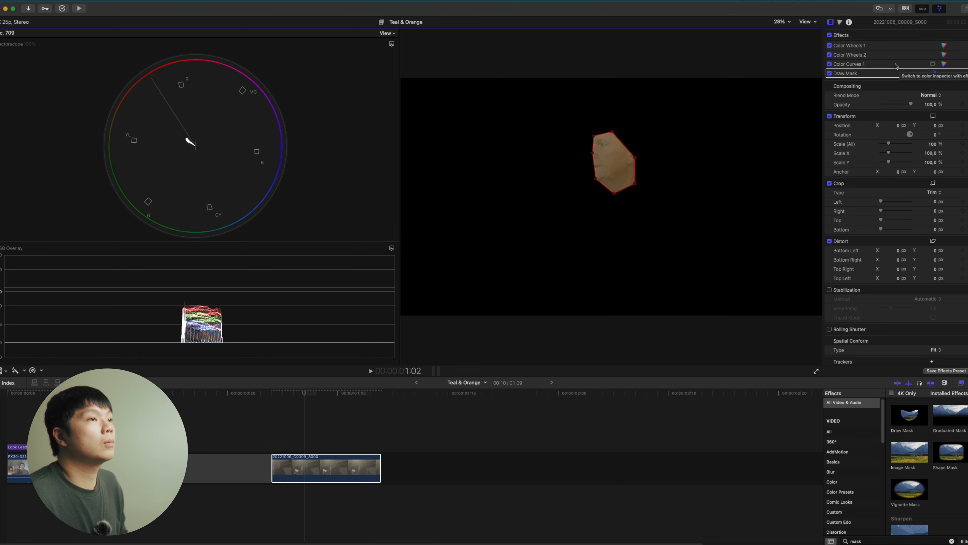
Step: Delete the Color Wheels 2 correction from the 20221006_C0009_S000 clip and add a Hue/Saturation Curves correction
left_click(864, 66)
left_click(864, 57)
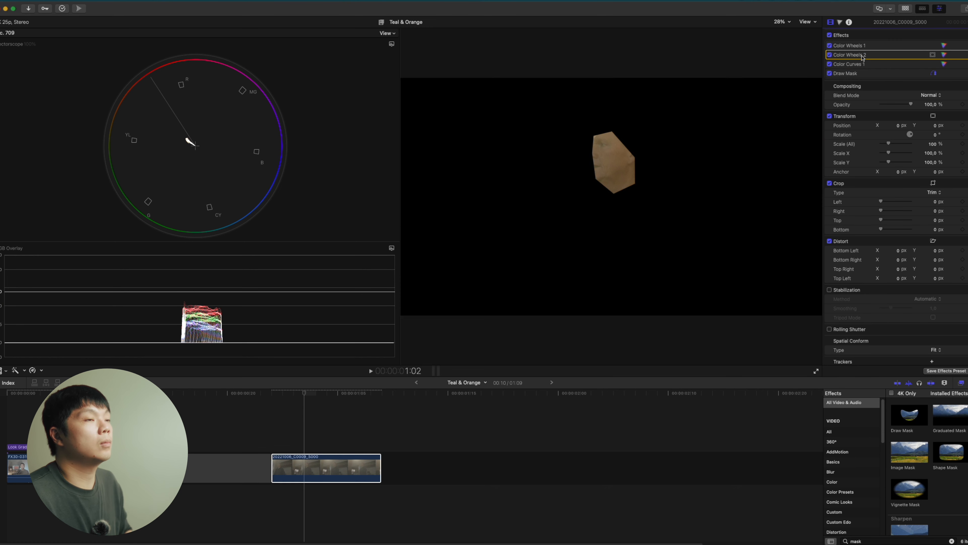
key("Delete")
left_click(840, 22)
left_click(852, 34)
left_click(873, 105)
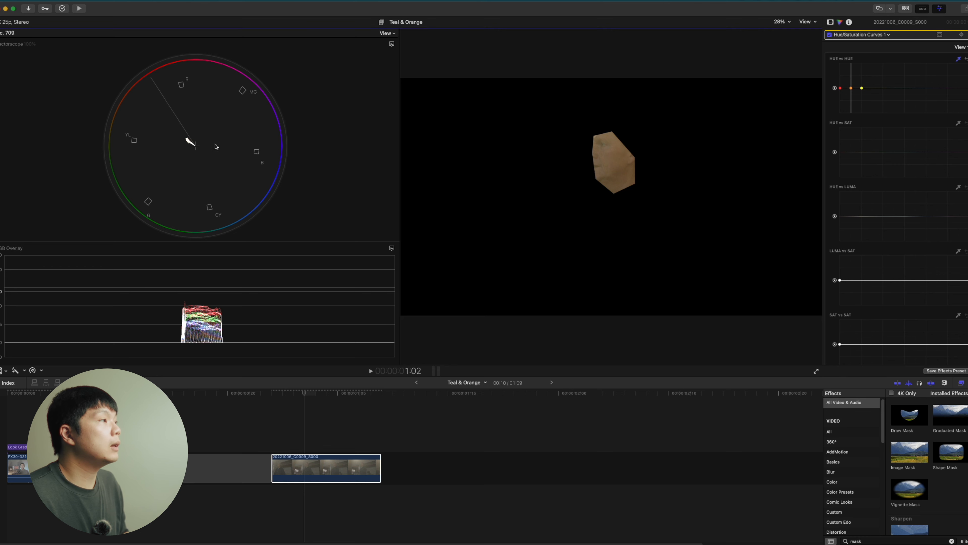
Step: Sample the man's skin and shift its orange hue toward red in Hue vs Hue, then lower its saturation slightly in Hue vs Sat
left_click_drag(850, 91, 850, 70)
left_click(610, 156)
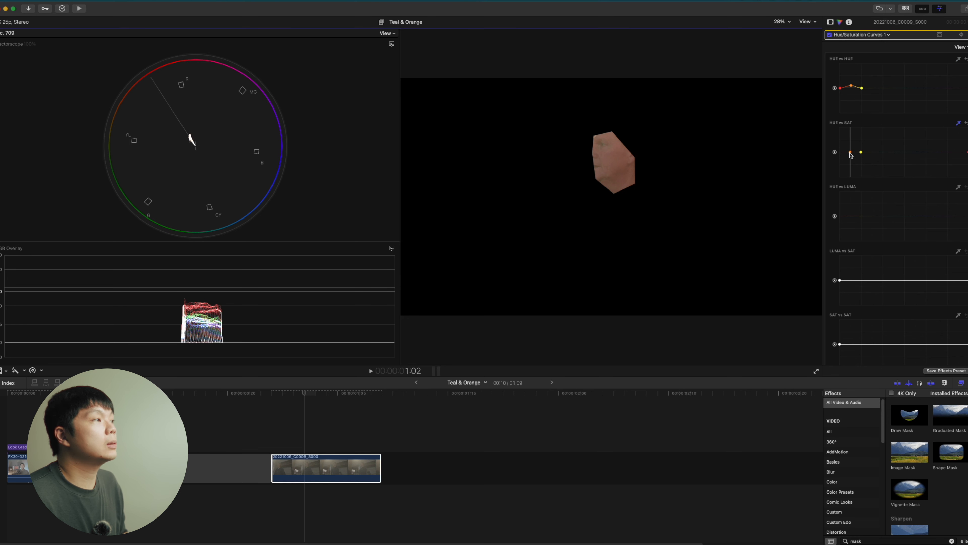
left_click_drag(851, 154, 849, 192)
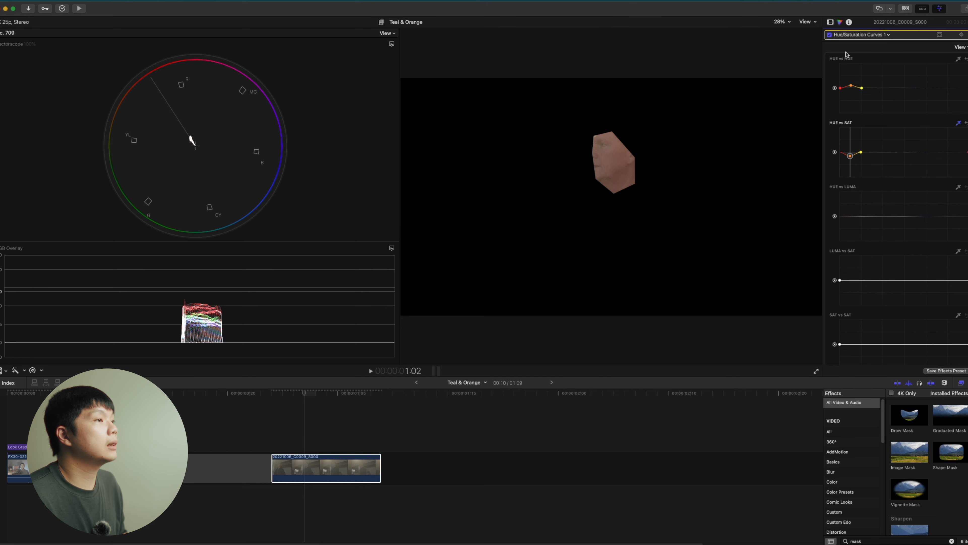
Step: Turn off the Draw Mask effect and ease the Hue vs Hue orange point back near neutral, comparing Hue/Saturation Curves 1 off and on
left_click(830, 22)
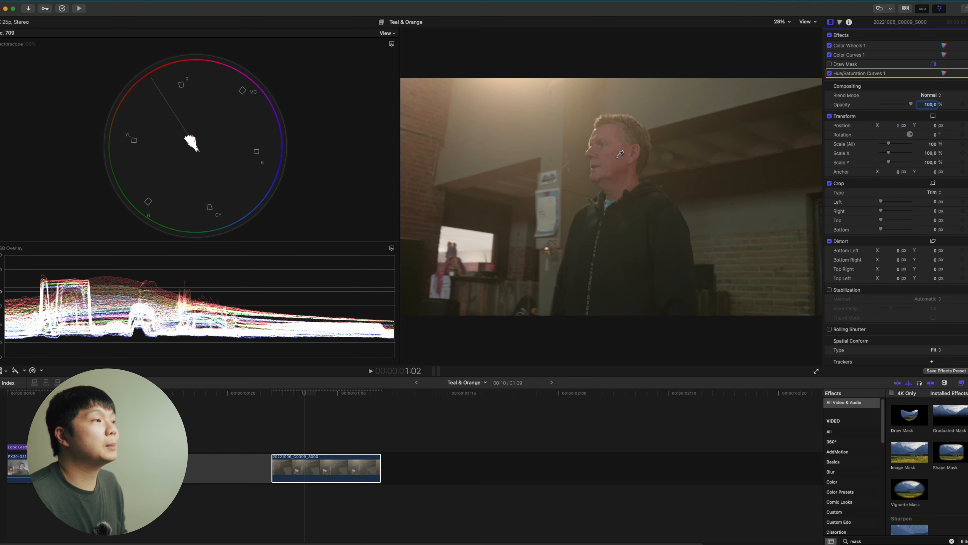
left_click(945, 46)
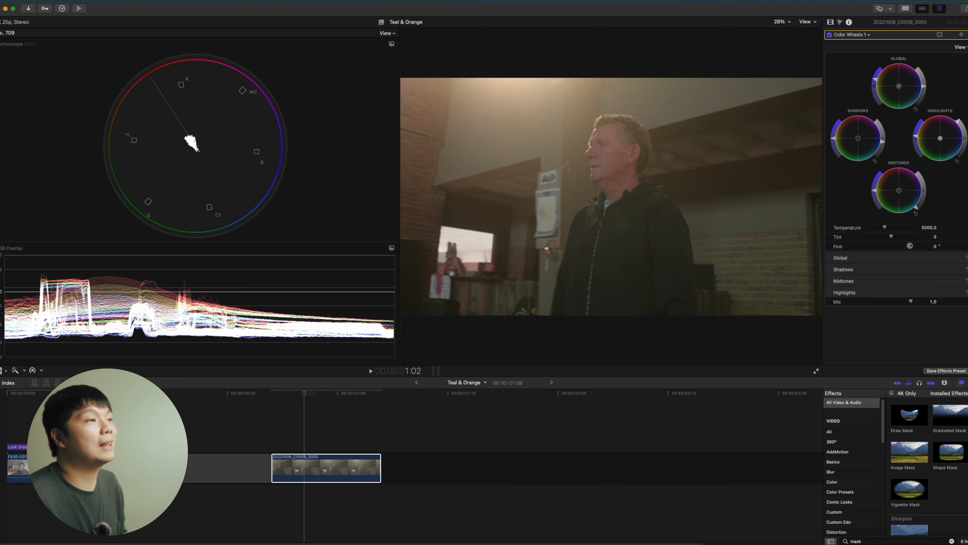
left_click(858, 35)
left_click(861, 67)
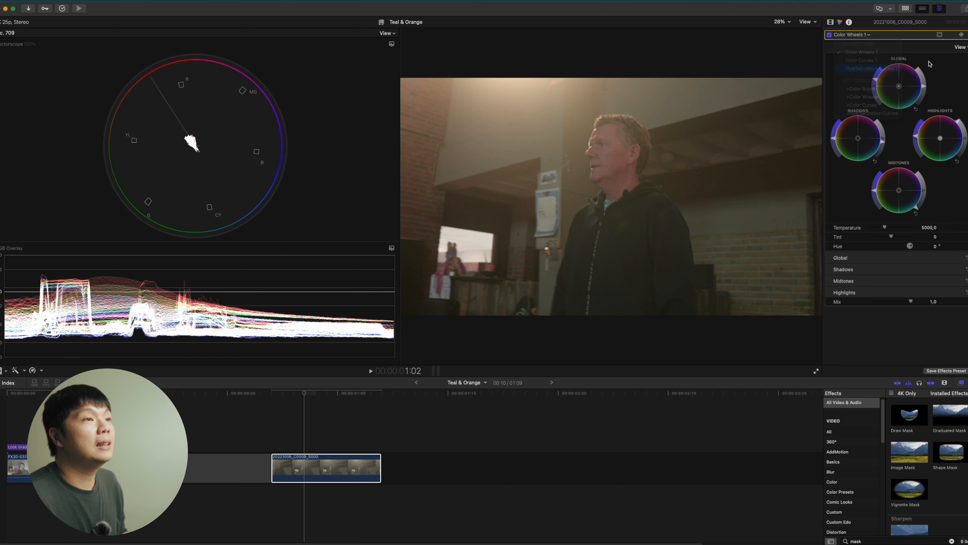
left_click_drag(853, 87, 848, 106)
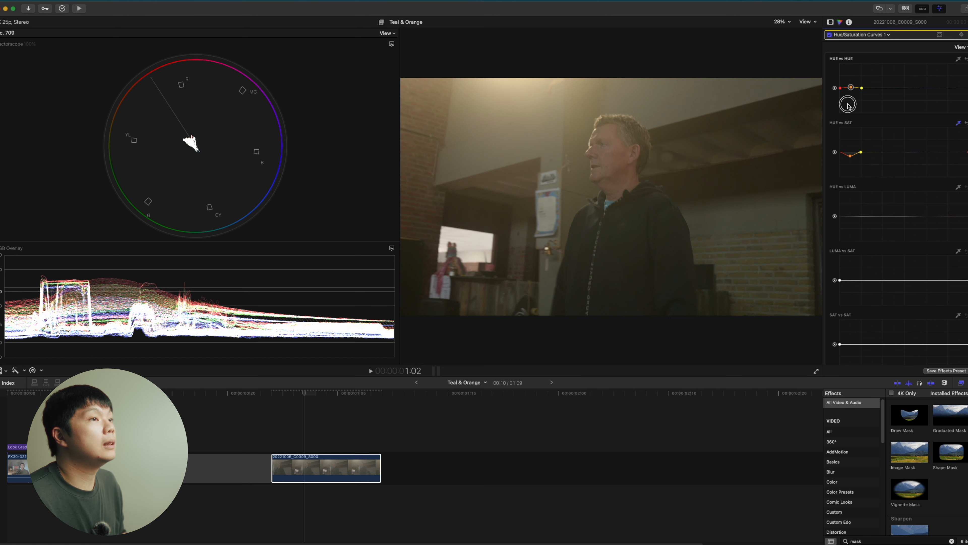
left_click(848, 106)
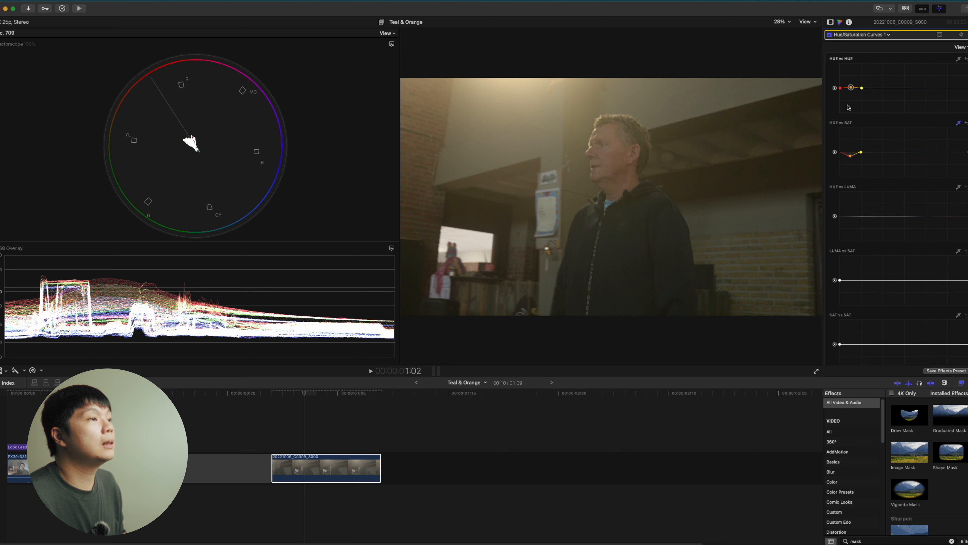
left_click(829, 35)
left_click(830, 35)
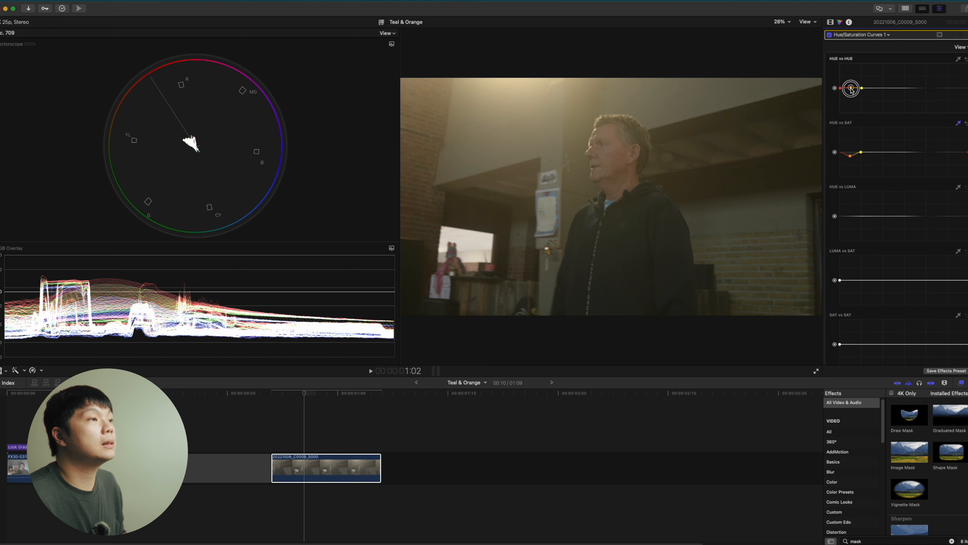
Step: Place a Look Grade layer above the 20221006_C0009_S000 clip and select it
left_click(831, 22)
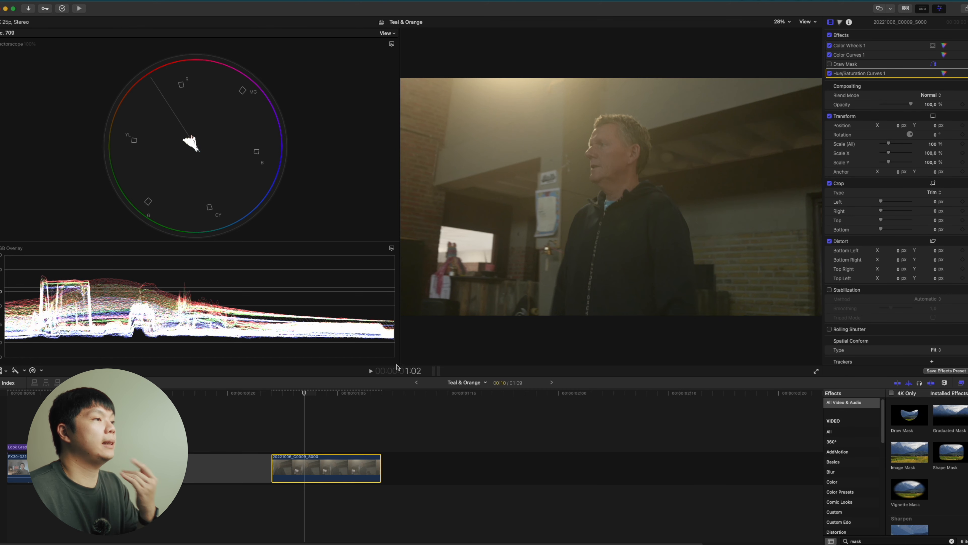
left_click(272, 441)
key("alt+v")
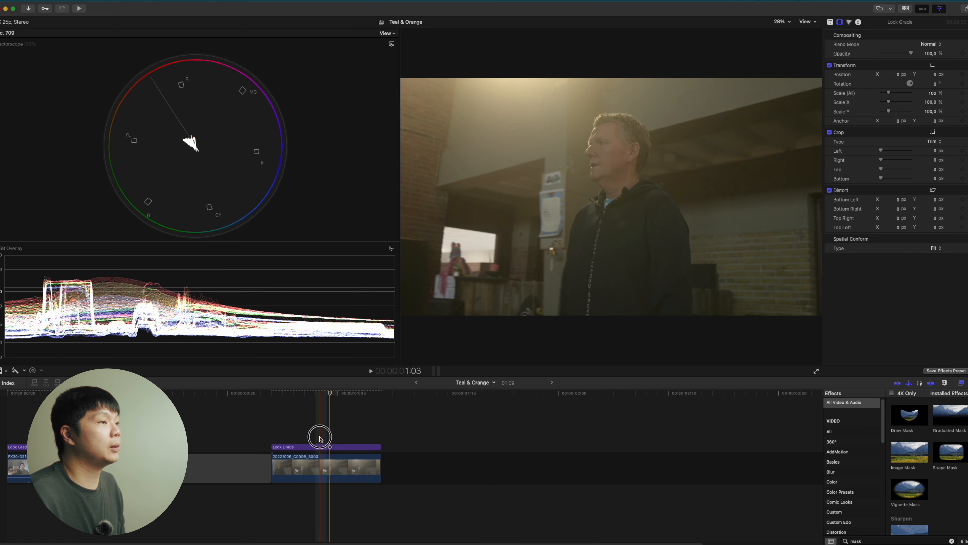
left_click(320, 446)
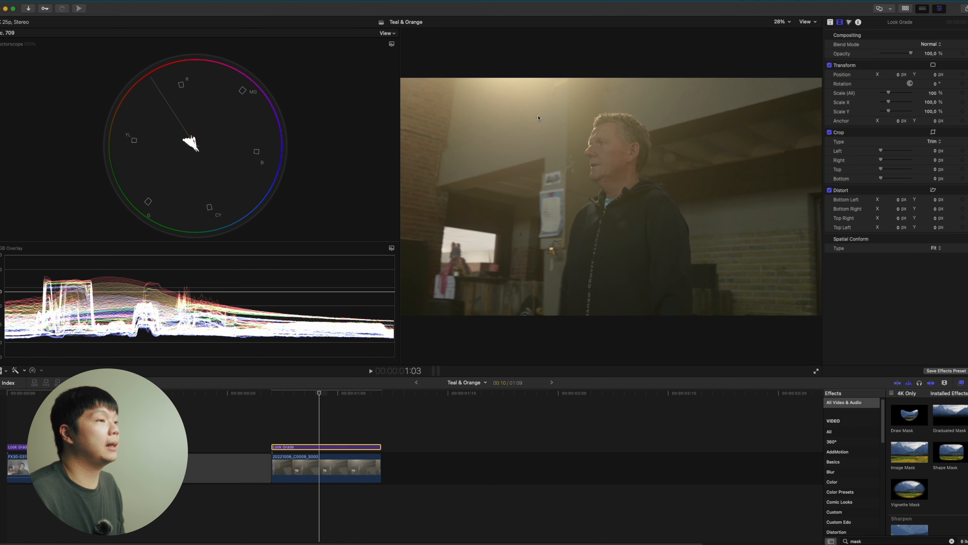
Step: Add a color mask to Color Wheels 1 on the Look Grade layer by sampling the man's facial skin tones
left_click(851, 23)
left_click(941, 35)
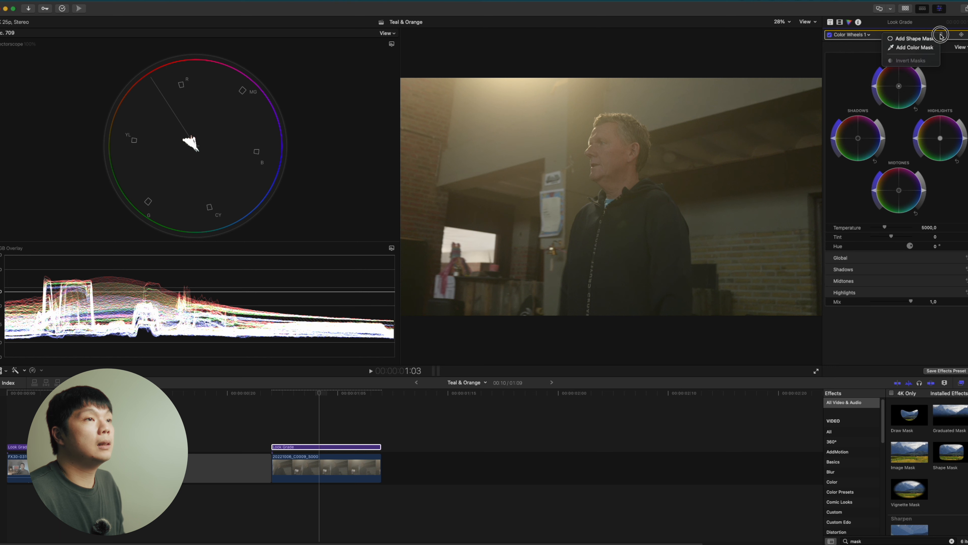
left_click(928, 48)
left_click_drag(613, 157, 618, 157)
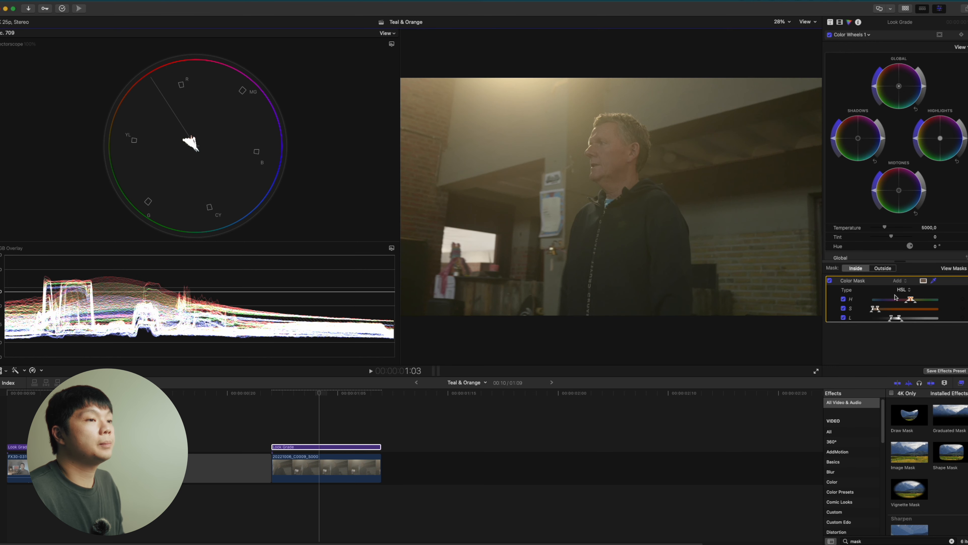
Step: Refine the color mask's hue, saturation and luma ranges so that it covers the man's face more fully
left_click_drag(911, 300, 903, 301)
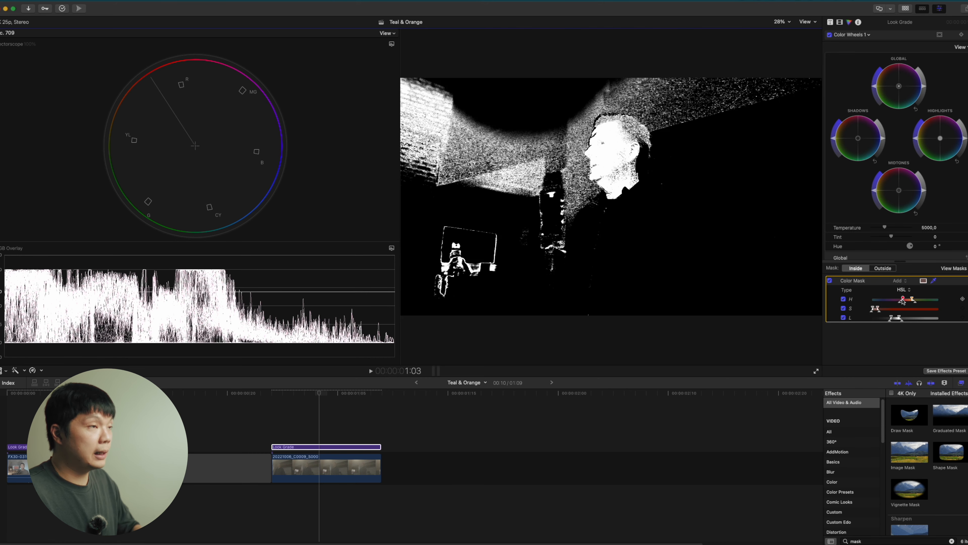
left_click_drag(902, 302, 876, 308)
left_click_drag(893, 317, 893, 317)
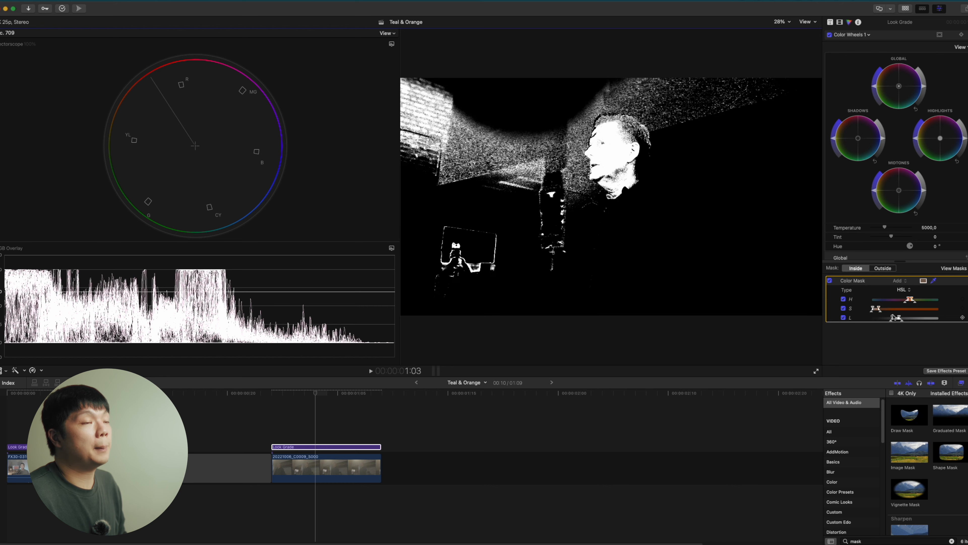
mouse_move(894, 316)
left_mouse_down()
mouse_move(903, 317)
mouse_move(892, 317)
left_mouse_up()
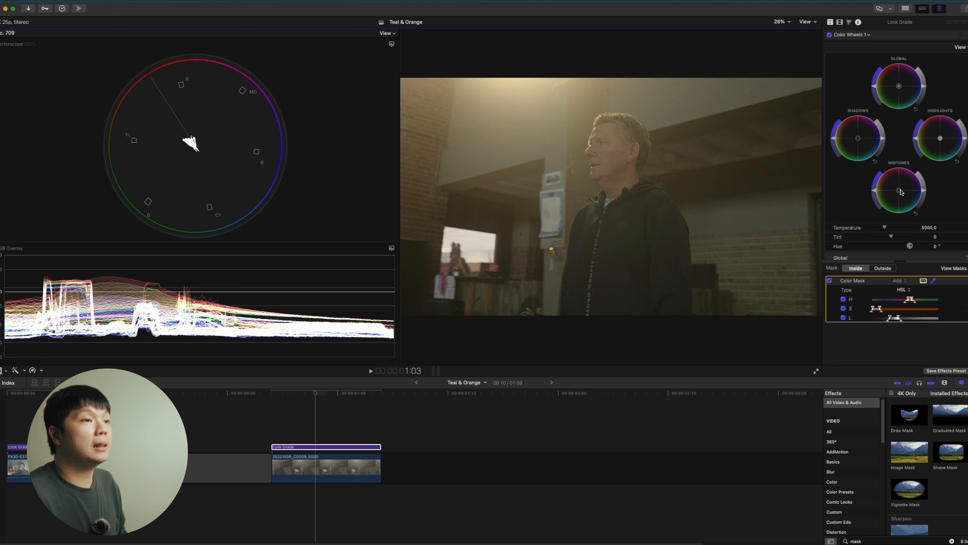
Step: Push the midtones inside the color mask toward orange and compare Color Wheels 1 off and on
left_click_drag(900, 192, 890, 182)
left_click(830, 37)
left_click(830, 37)
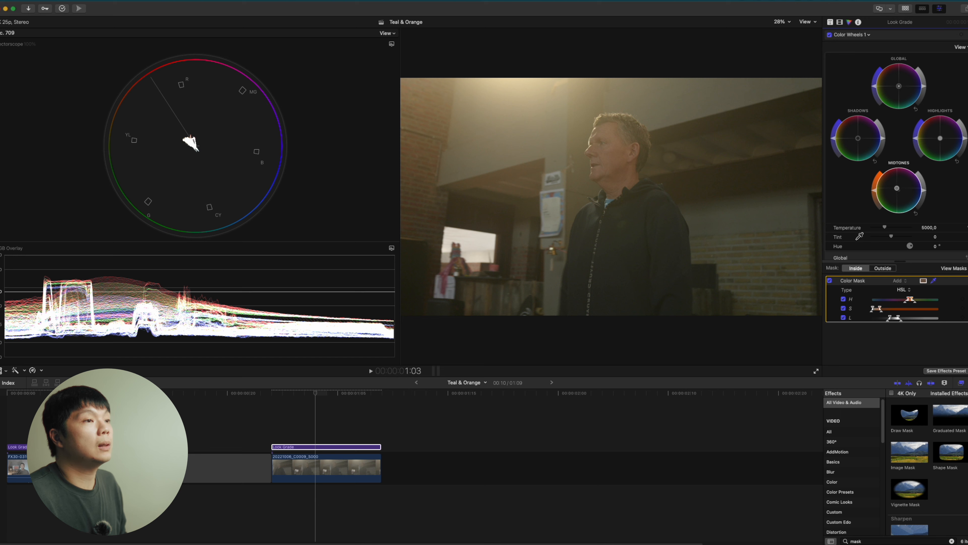
Step: Tint the area outside the color mask teal, shifting Global and Highlights slightly toward cyan and Shadows toward green-cyan
left_click(883, 268)
left_click_drag(901, 89, 914, 97)
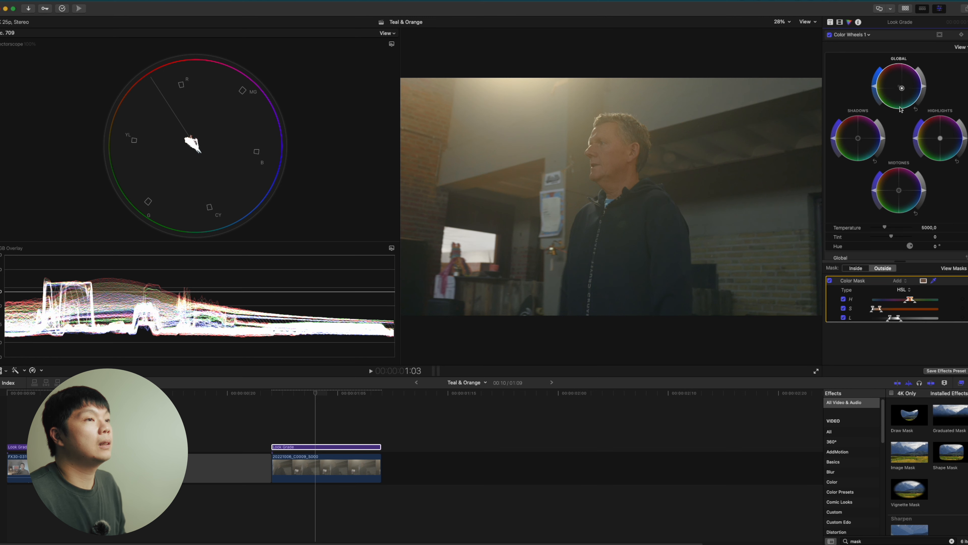
left_click_drag(859, 141, 858, 145)
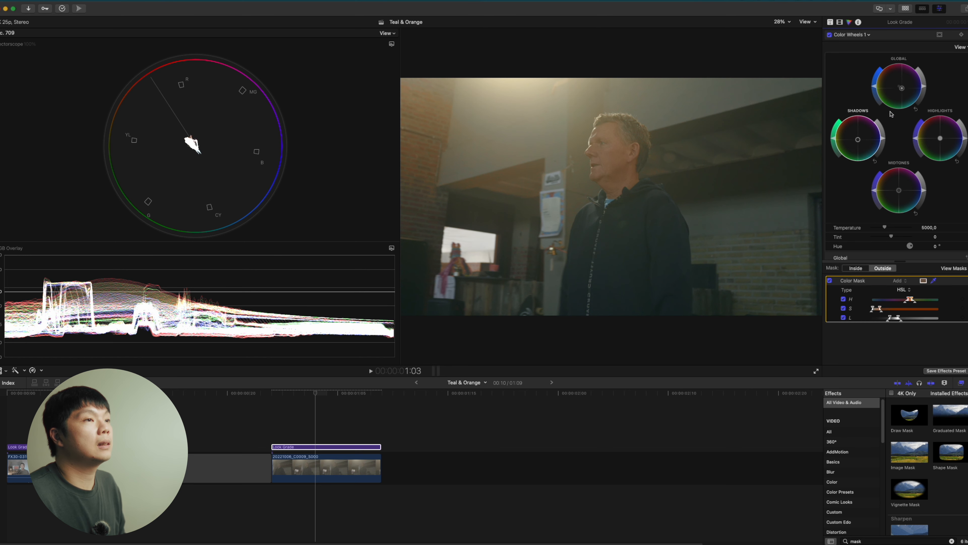
double_click(901, 89)
left_click_drag(899, 87, 902, 92)
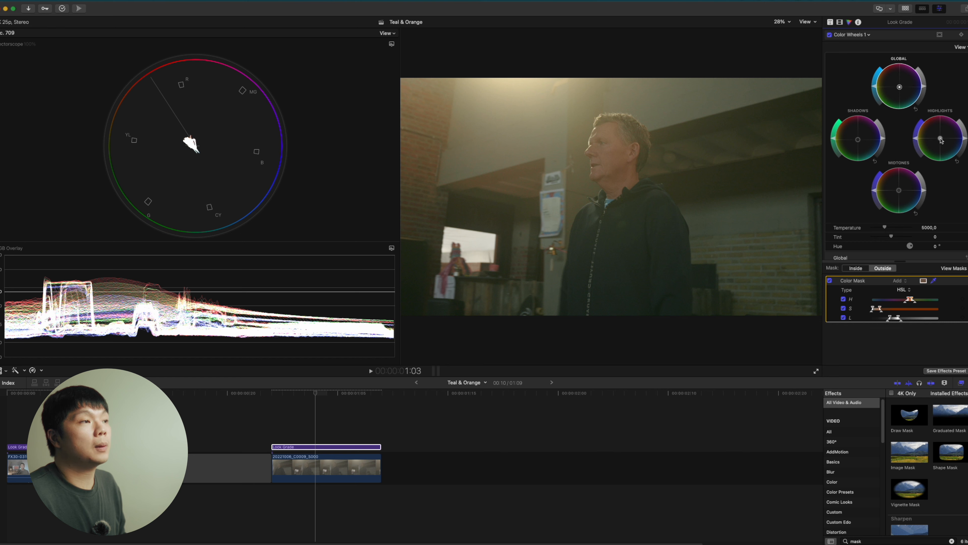
left_click_drag(941, 140, 944, 145)
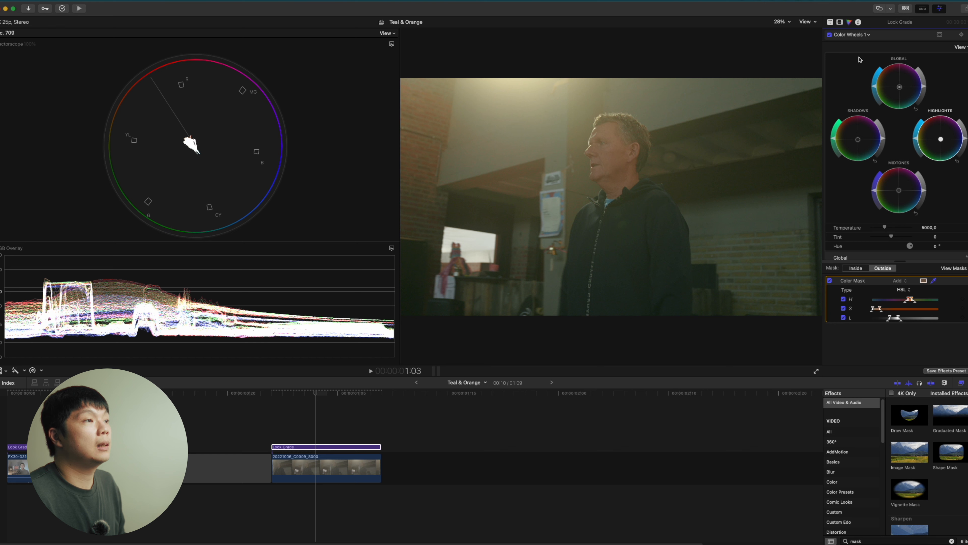
Step: Shift the midtones inside the color mask slightly toward yellow-orange
left_click(855, 268)
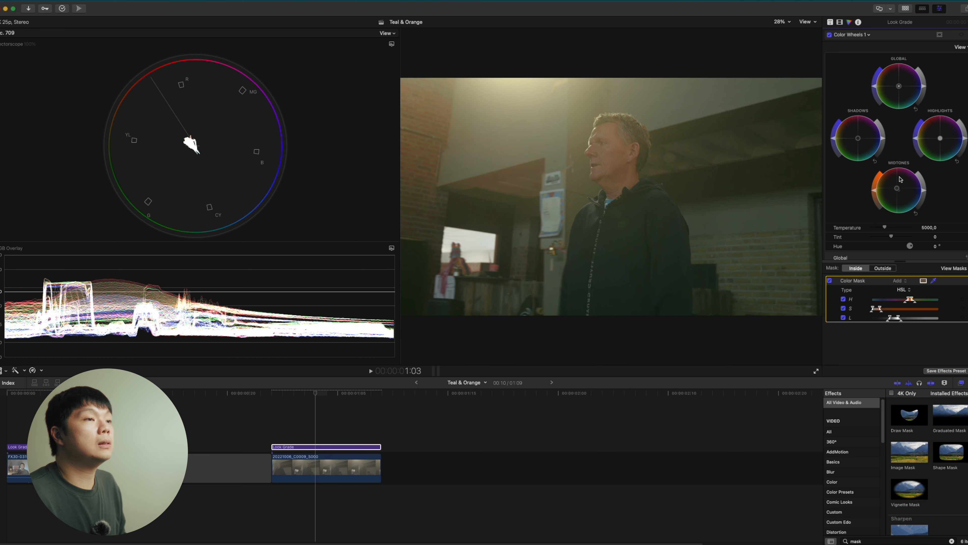
left_click_drag(898, 190, 900, 193)
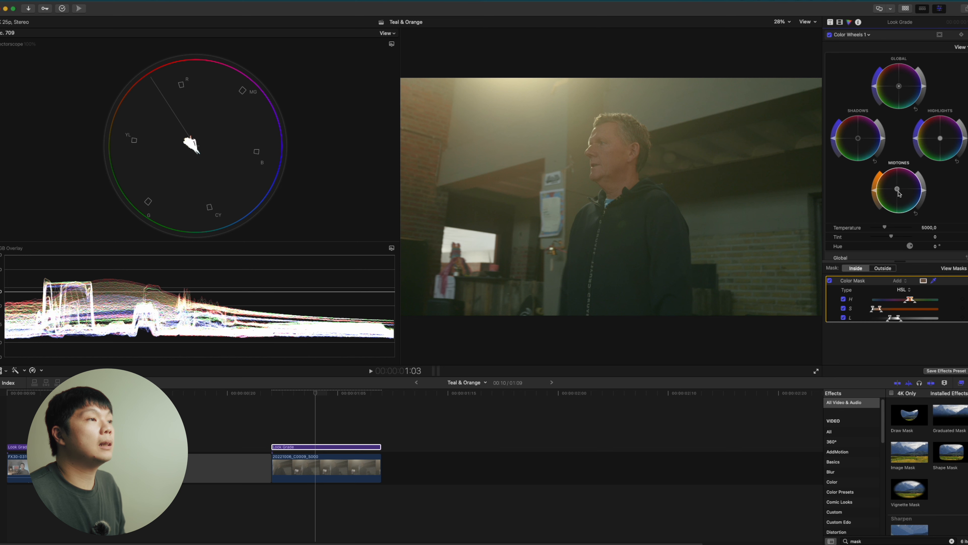
left_click(847, 35)
left_click(841, 23)
left_click(840, 23)
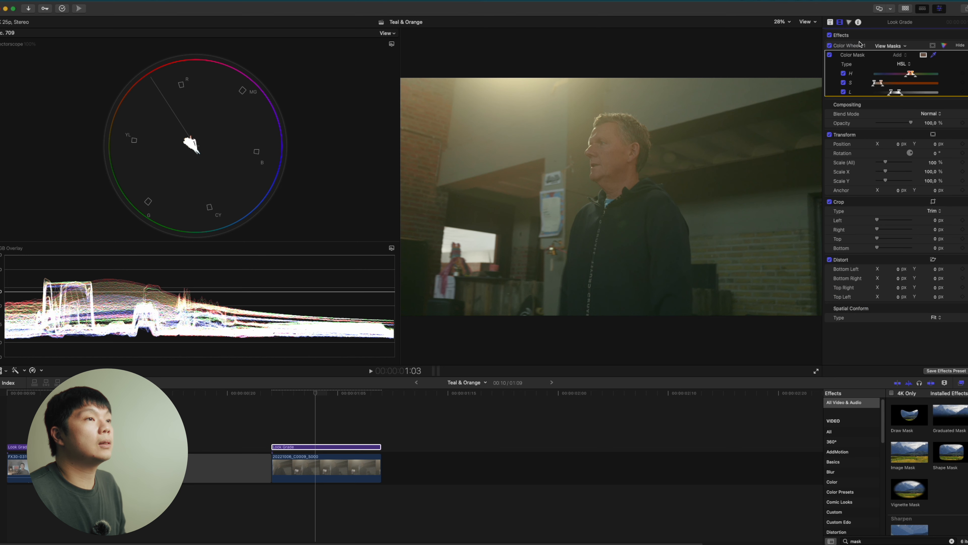
Step: Add a Hue/Saturation Curves correction to the Look Grade layer and roll off saturation in the shadows and highlights with Luma vs Sat
left_click(850, 22)
left_click(850, 34)
left_click(877, 98)
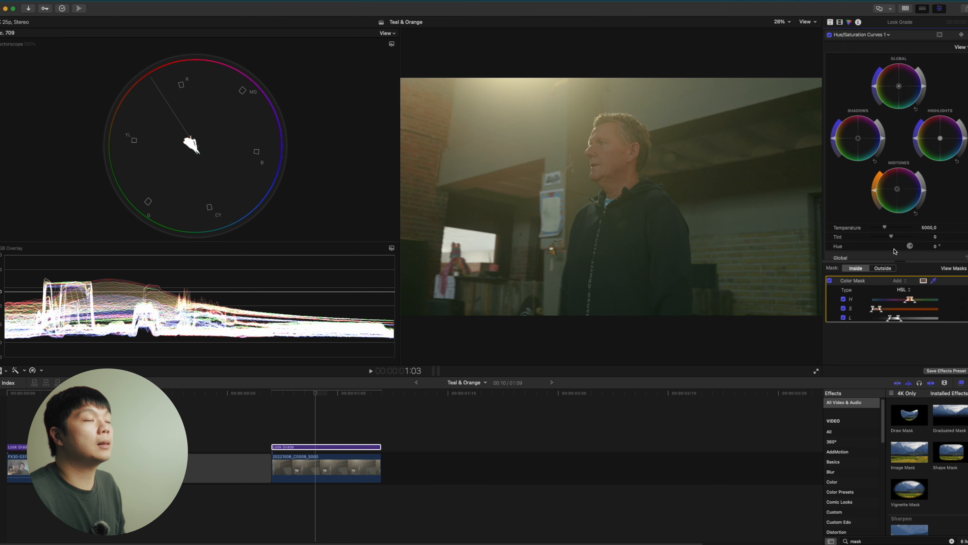
left_click(865, 190)
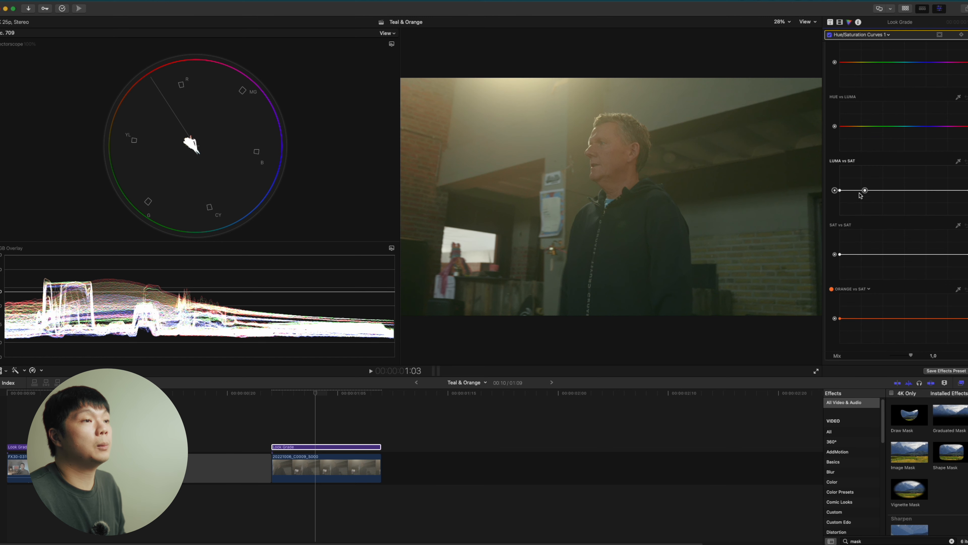
left_click_drag(840, 190, 863, 190)
left_click_drag(857, 202, 856, 204)
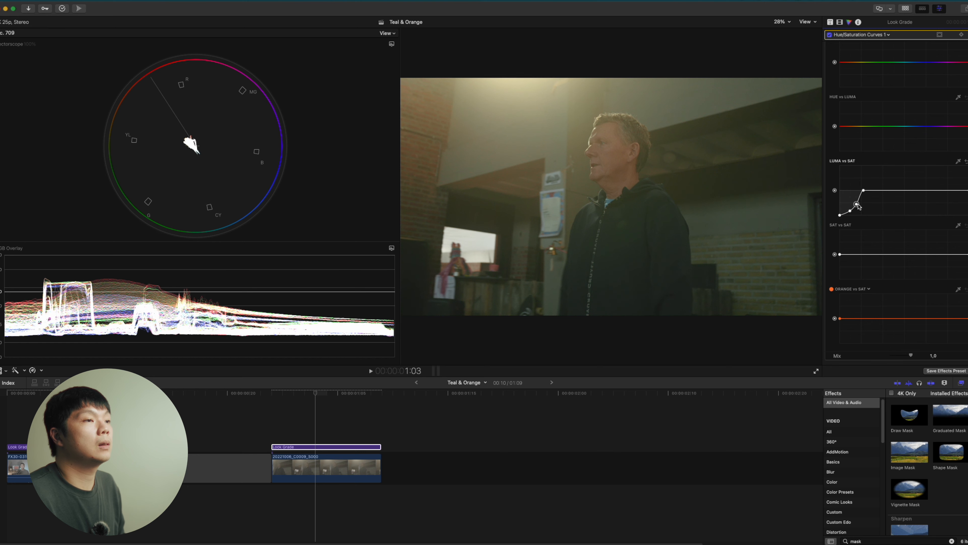
left_click_drag(956, 190, 955, 209)
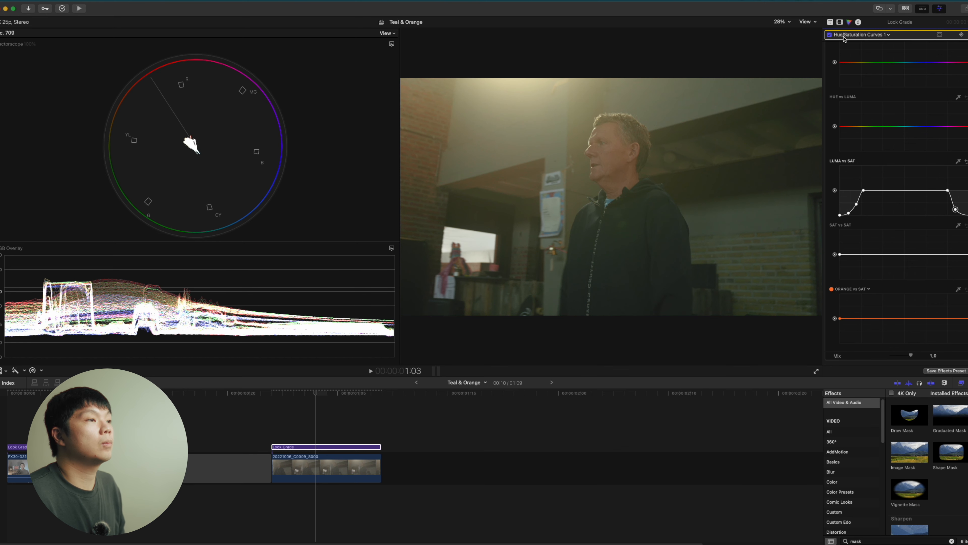
Step: Review the Color Curves 1 and Color Wheels 1 corrections on the 20221006_C0009_S000 clip
left_click(352, 467)
left_click(865, 36)
left_click(865, 36)
left_click(863, 57)
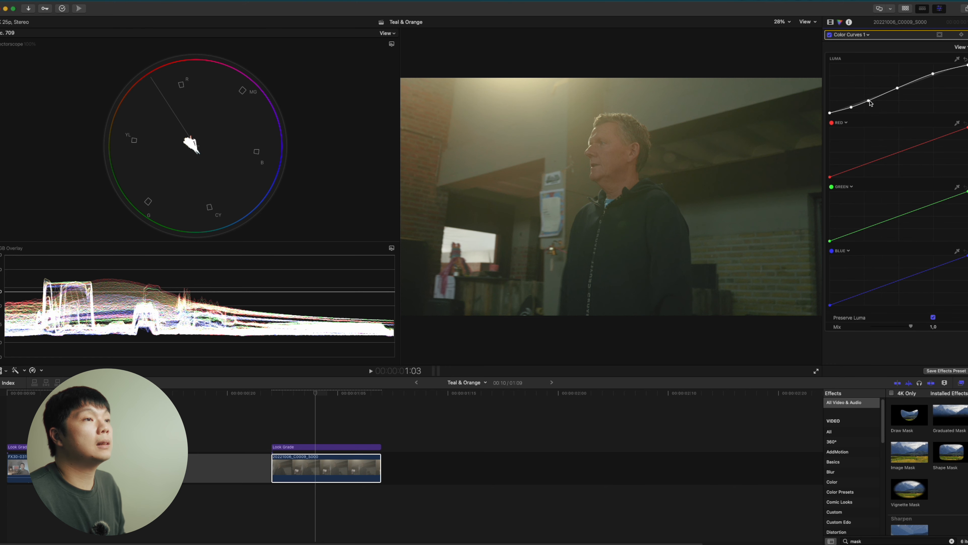
left_click(871, 108)
left_click(860, 36)
left_click(860, 36)
left_click(860, 36)
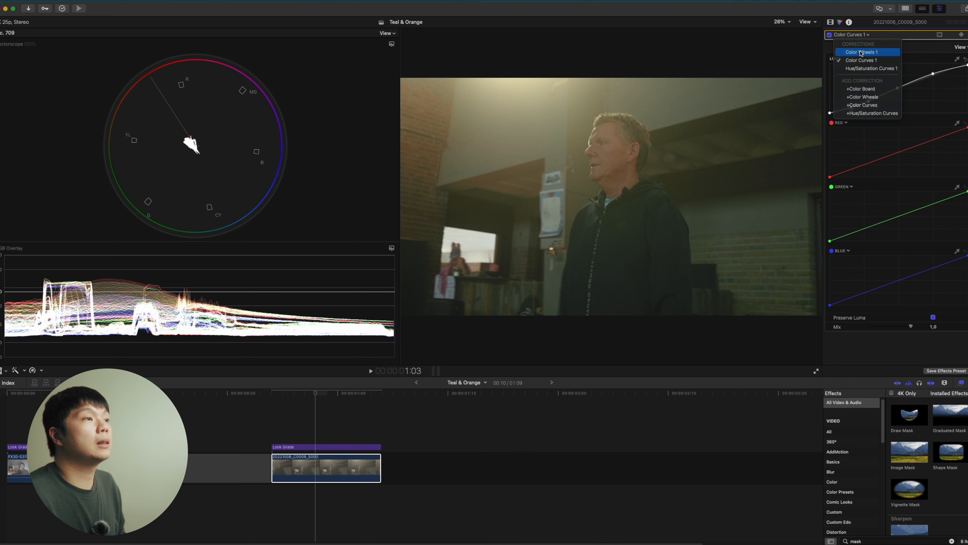
left_click(861, 53)
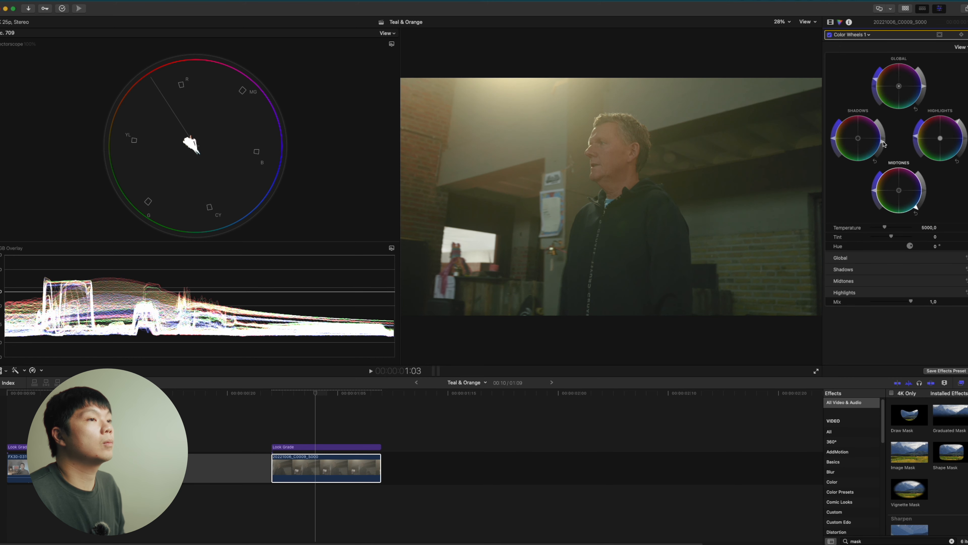
Step: Raise the midpoint of the luma curve slightly in Color Curves 1 on the 20221006_C0009_S000 clip
left_click(853, 35)
left_click(866, 60)
left_click_drag(897, 90, 895, 64)
left_click(869, 101)
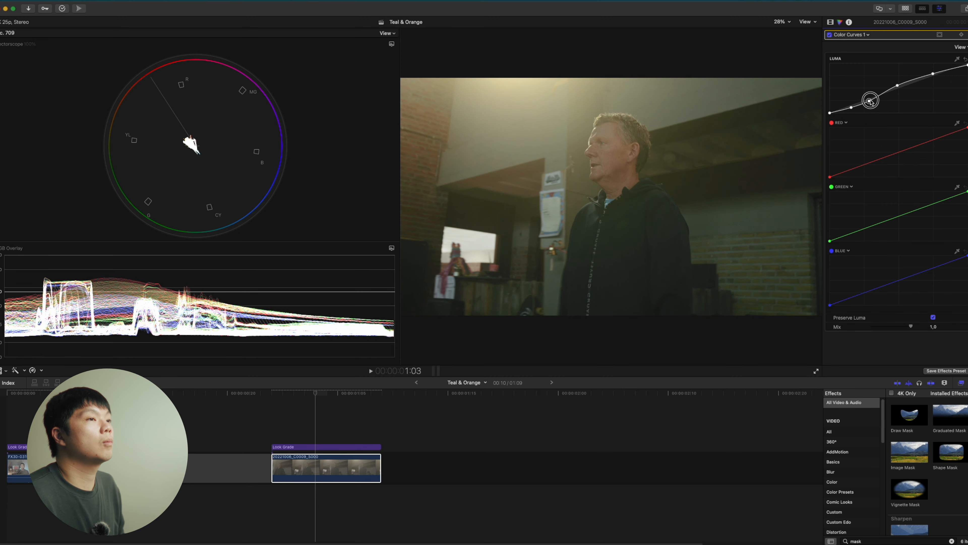
Step: Push the tint outside the color mask further toward teal in Color Wheels 1 on the second clip's Look Grade layer
left_click(852, 35)
left_click(854, 61)
left_click(325, 447)
left_click(862, 37)
left_click(861, 52)
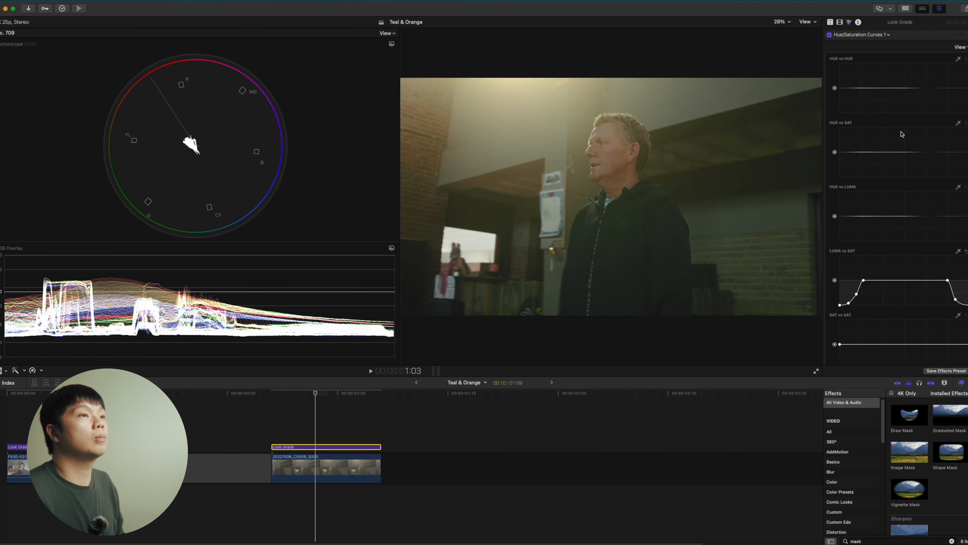
left_click_drag(866, 147, 863, 144)
left_click_drag(900, 88, 940, 108)
Step: Add a Color Board correction with a shape mask to the Look Grade layer and fit a tall, feathered oval around the standing man
left_click(326, 435)
left_click(325, 446)
left_click(847, 34)
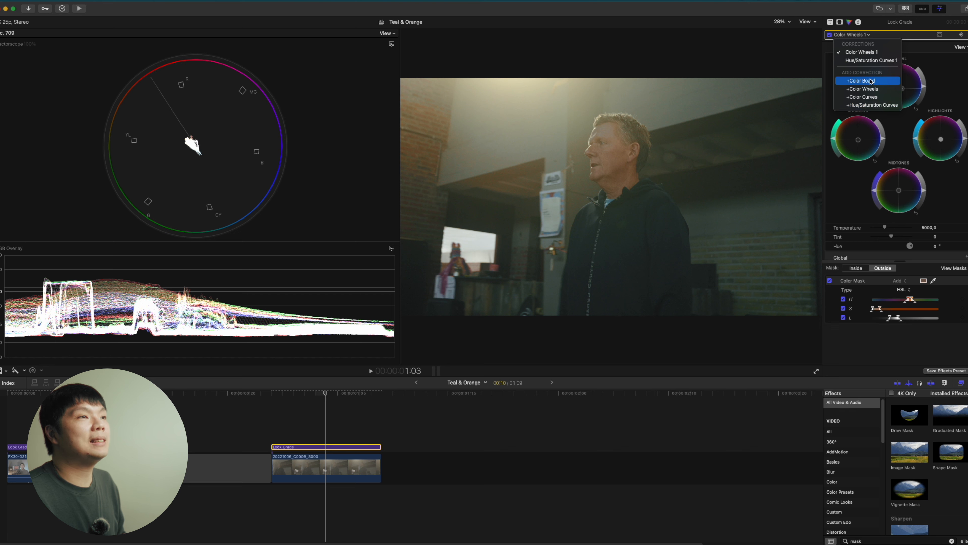
left_click(862, 80)
left_click(939, 35)
left_click(932, 40)
left_click_drag(612, 256, 612, 304)
left_click_drag(613, 198, 619, 246)
left_click_drag(675, 233, 618, 231)
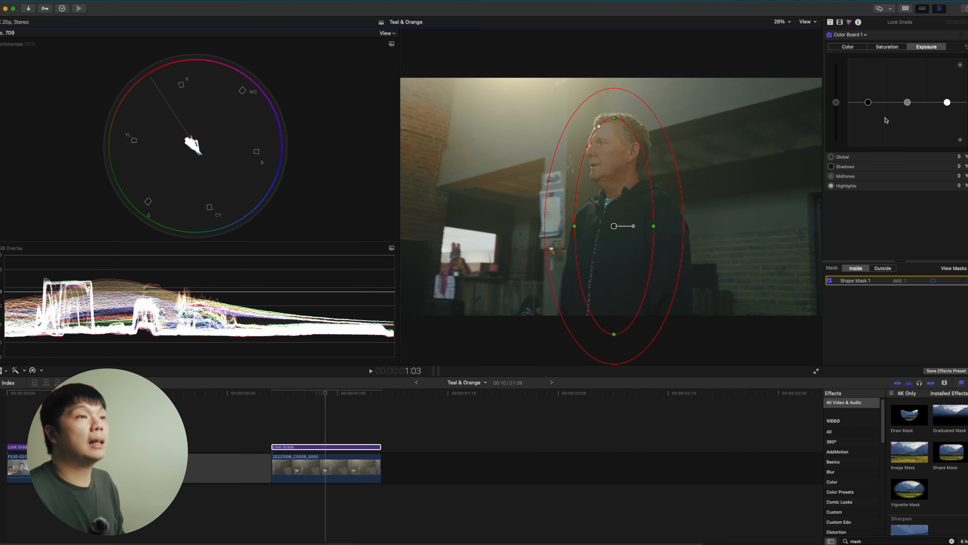
Step: Set the Color Board exposure inside the mask to shadows -5, midtones 4, highlights 7, and outside it to midtones -4, highlights -6
left_click_drag(907, 103, 948, 100)
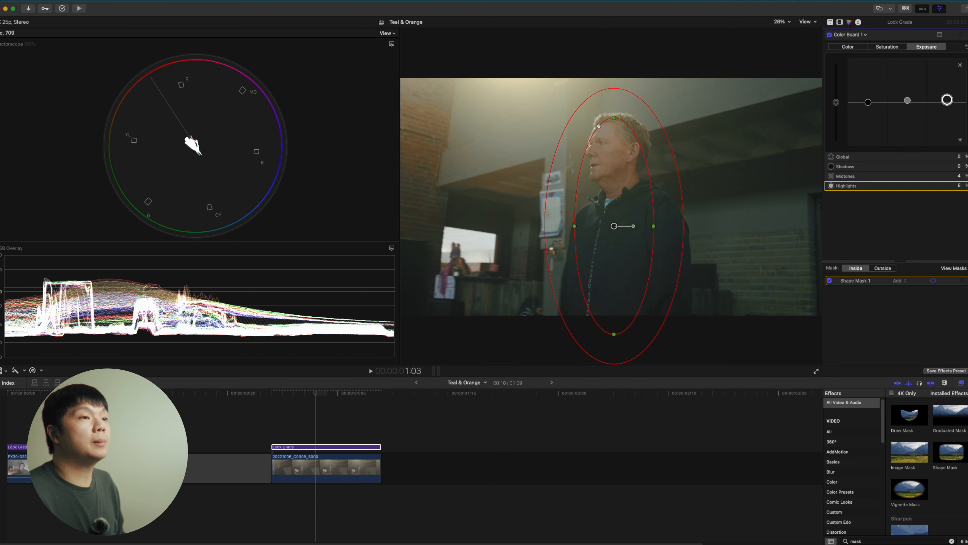
left_click_drag(868, 104, 868, 106)
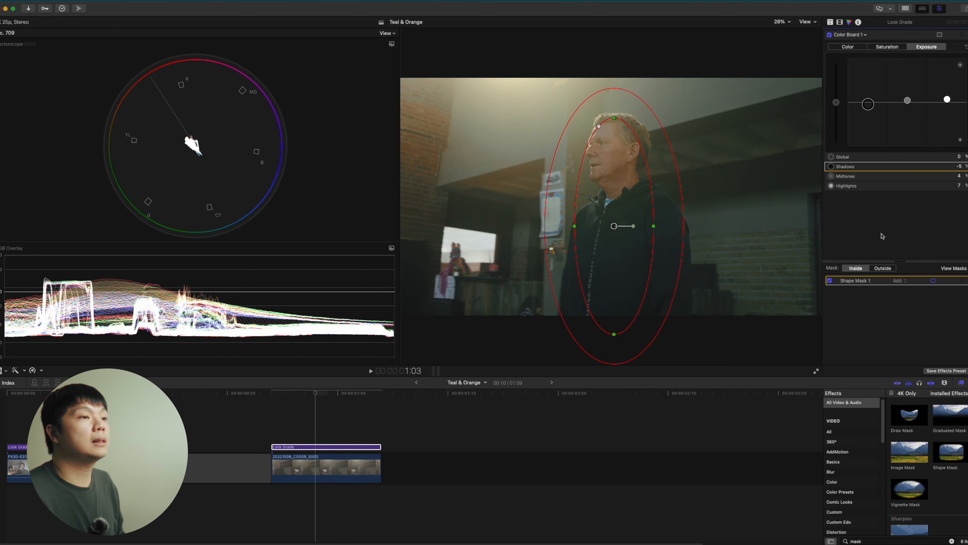
left_click(883, 268)
left_click_drag(948, 102, 907, 104)
left_click(895, 34)
left_click(830, 35)
left_click(829, 35)
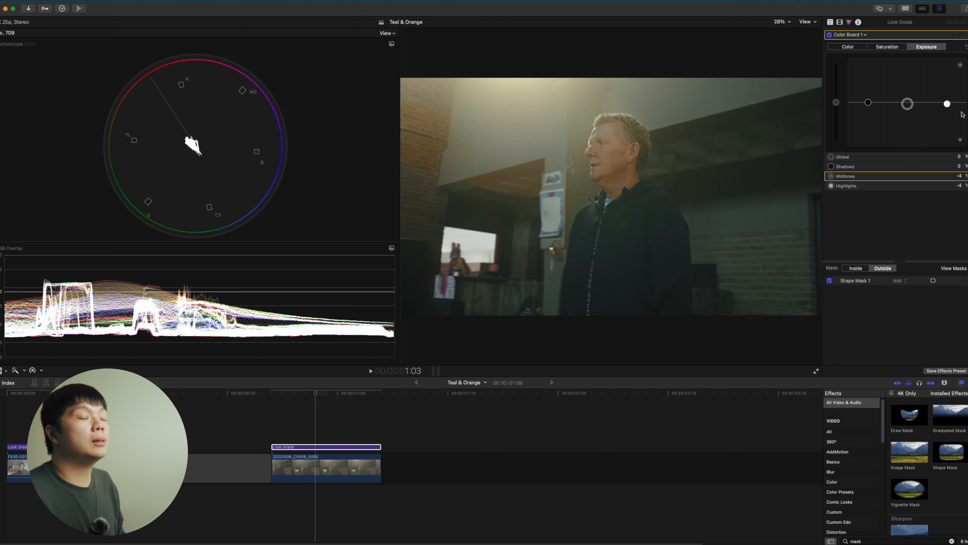
left_click_drag(948, 104, 947, 105)
Step: Compare the shot with the Color Board 1 correction switched off and on
left_click(830, 35)
left_click(830, 35)
left_click(296, 446)
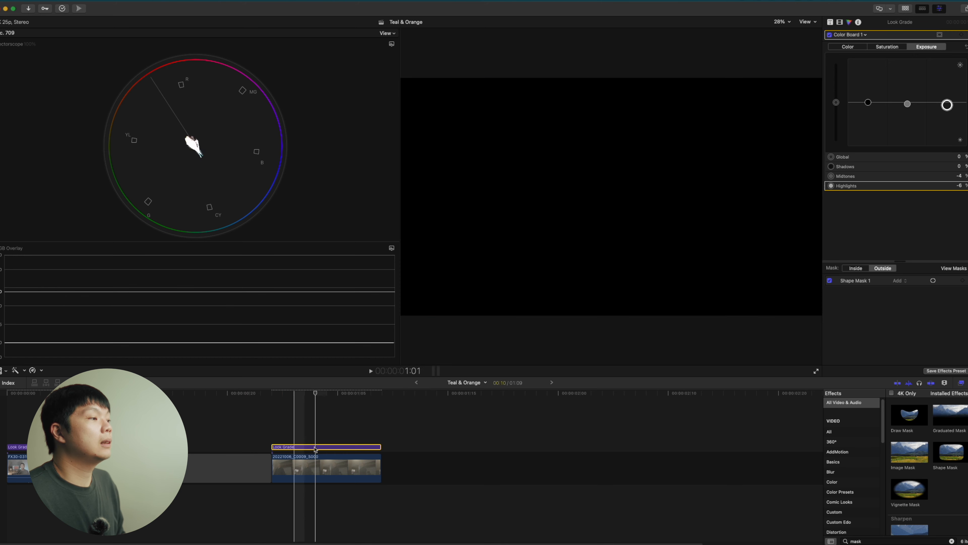
left_click(830, 35)
left_click(829, 34)
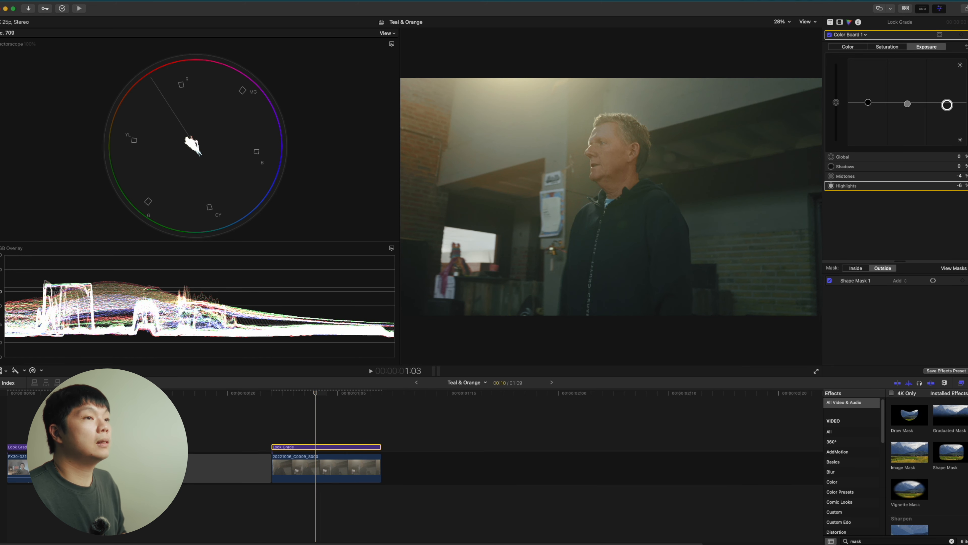
Step: Add a keyframe for Shape Mask 1 at the first frame of the second clip and show the mask's outline
key("Up")
left_click(963, 282)
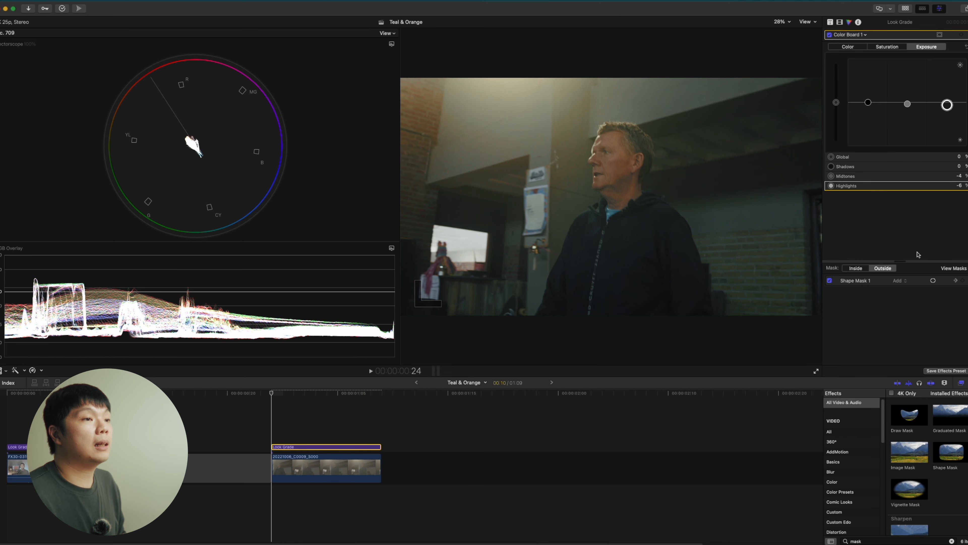
left_click(934, 280)
Step: Advance six frames into the clip and nudge the shape mask slightly to follow the man
key("Right")
key("Right")
key("Right")
key("Right")
key("Right")
key("Right")
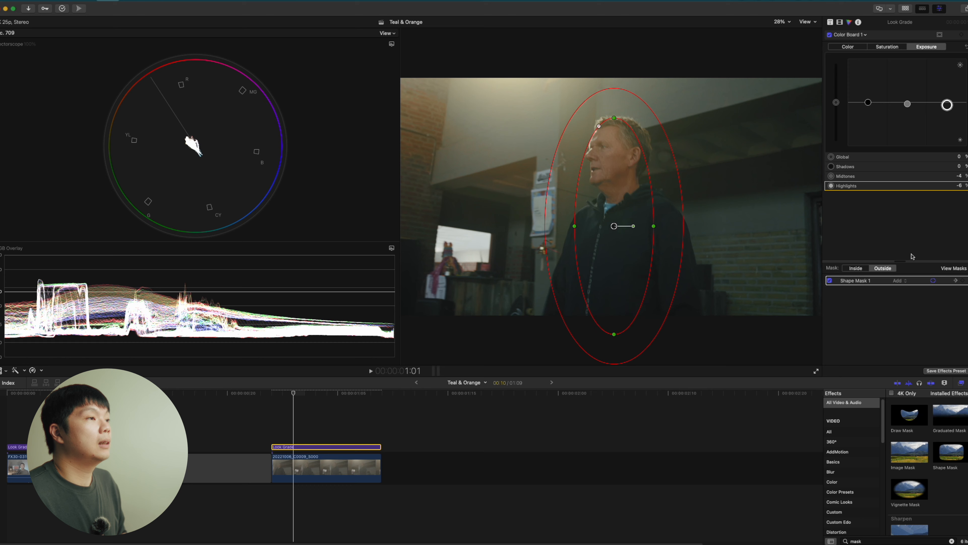
left_click_drag(617, 224, 615, 225)
Step: Check the shape mask's alignment with the man at the clip's end and start, and hide the mask's outline
key("Down")
key("Left")
key("Up")
key("Up")
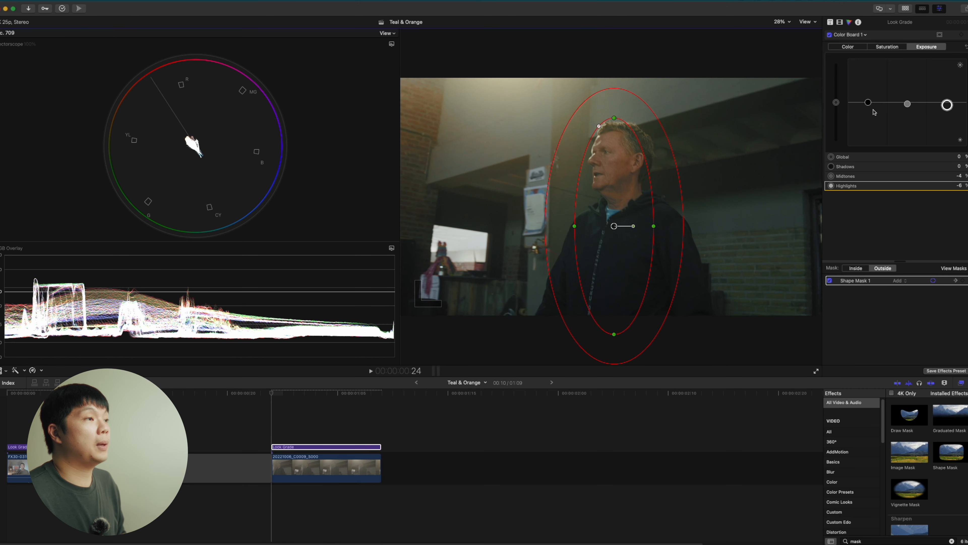
left_click(892, 38)
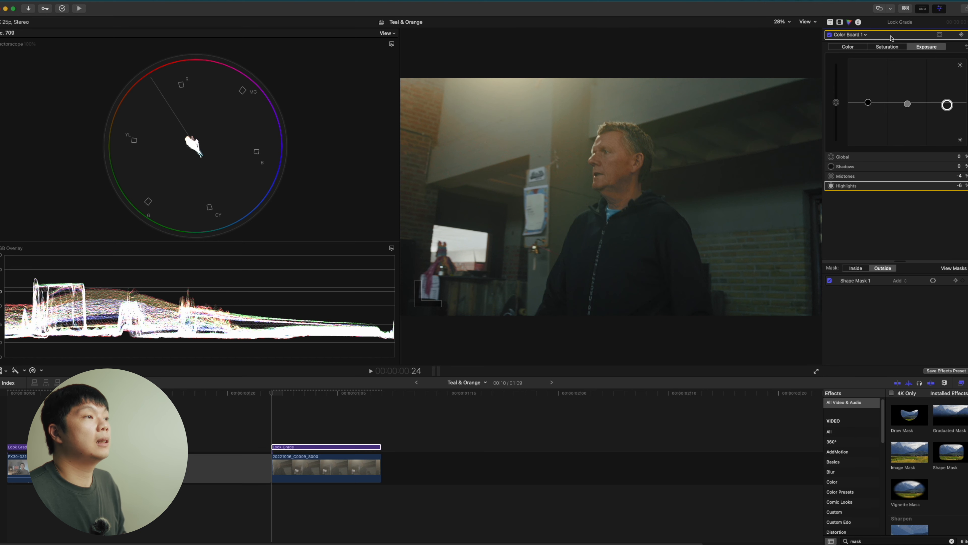
key("ctrl+super+1")
double_click(95, 93)
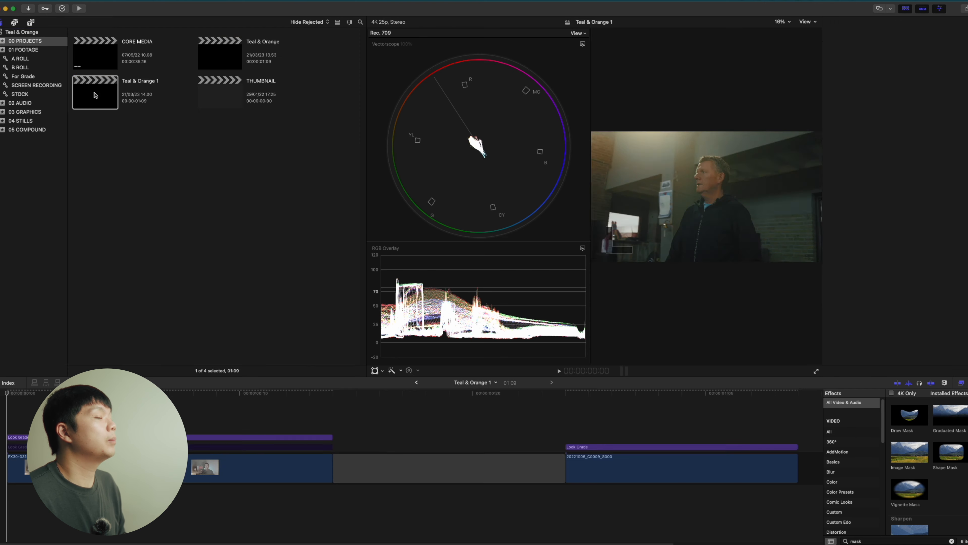
left_click(417, 382)
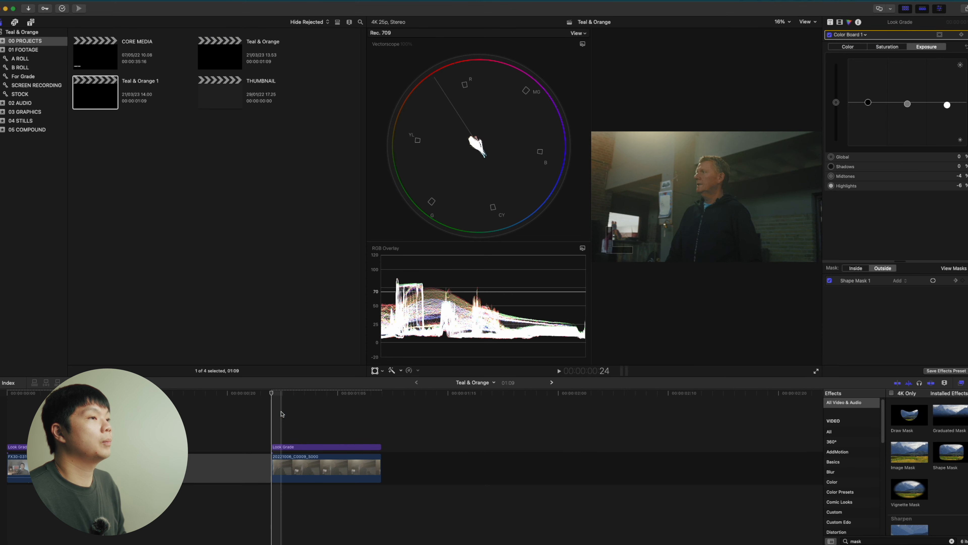
key("ctrl+super+1")
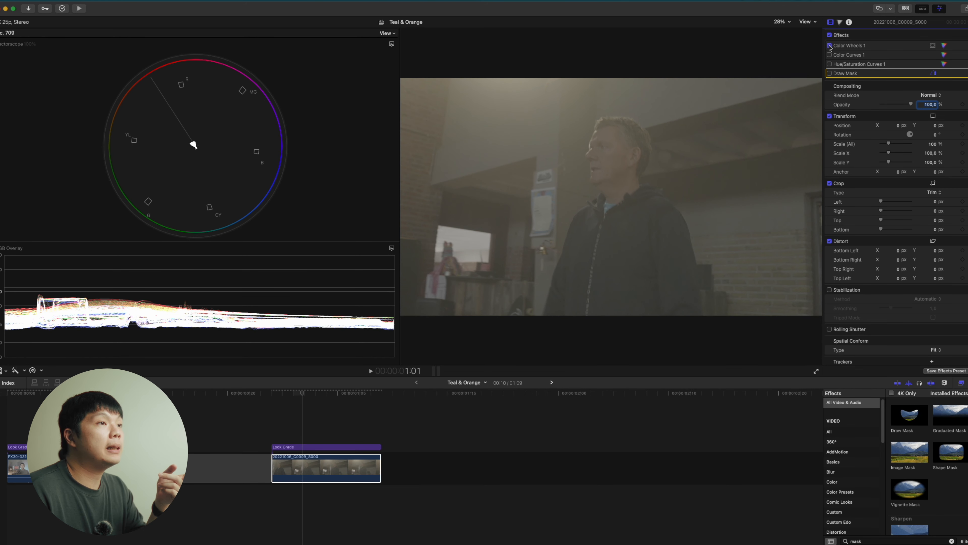
Step: Enable Color Wheels 1, Color Curves 1 and Hue/Saturation Curves 1 one by one on the 20221006_C0009_S000 clip
left_click(829, 46)
left_click(829, 55)
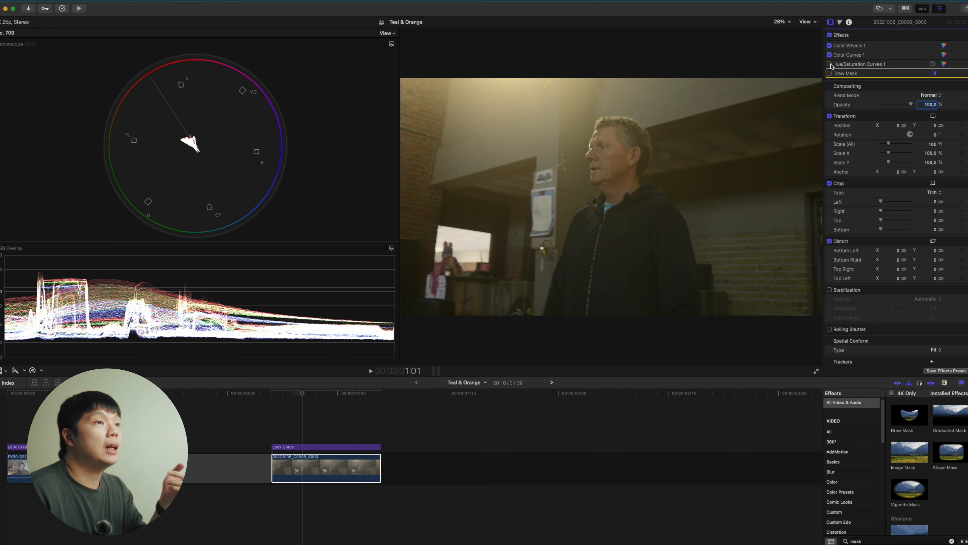
left_click(830, 64)
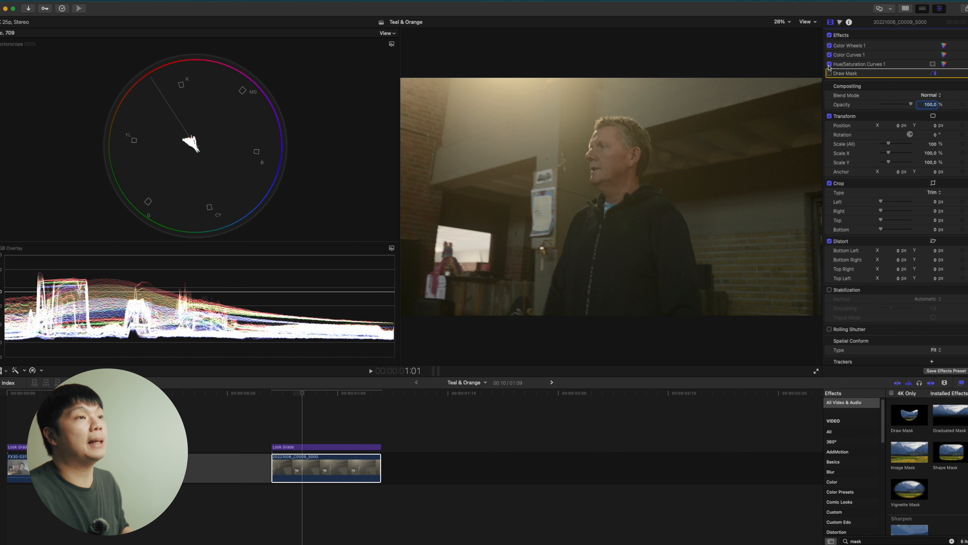
Step: Enable Color Wheels 1, Hue/Saturation Curves 1 and Color Board 1 one by one on the Look Grade layer
left_click(327, 447)
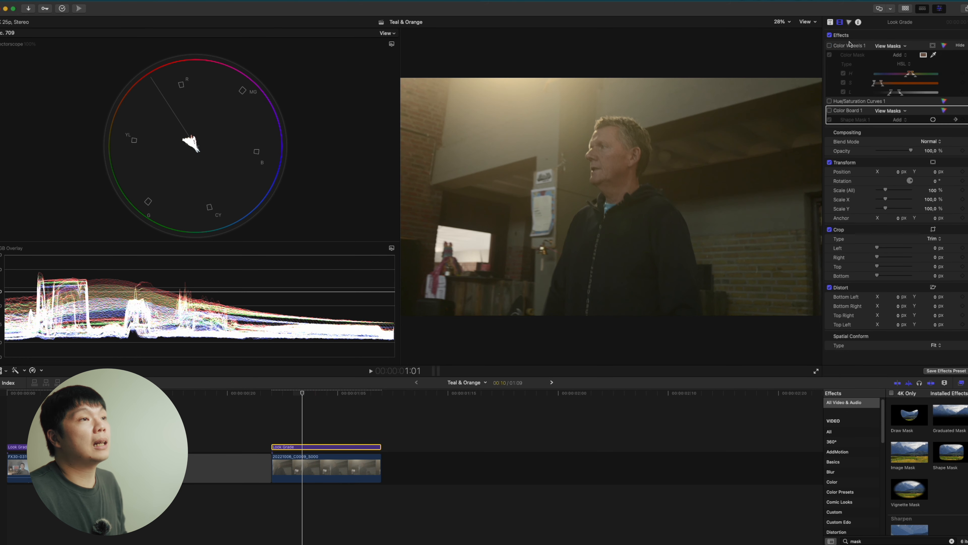
left_click(830, 46)
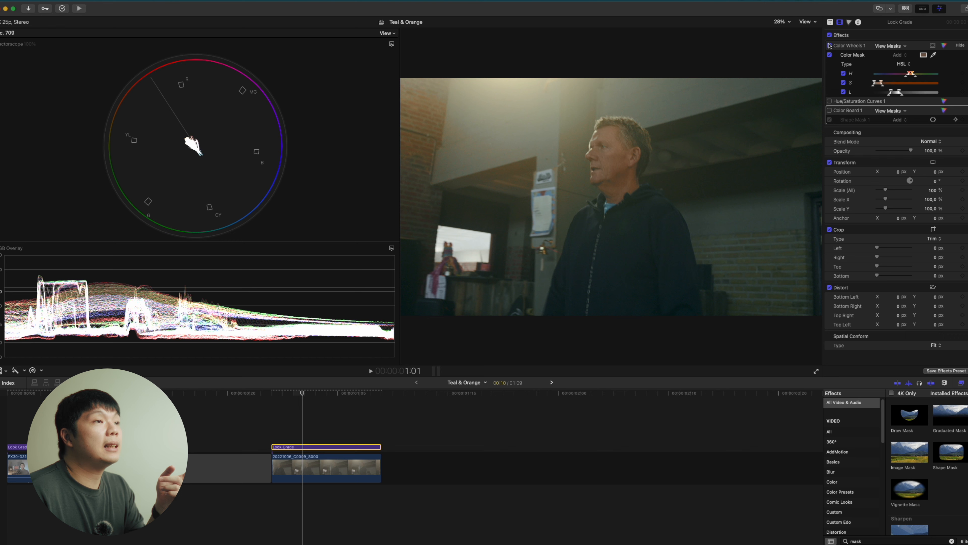
left_click(830, 102)
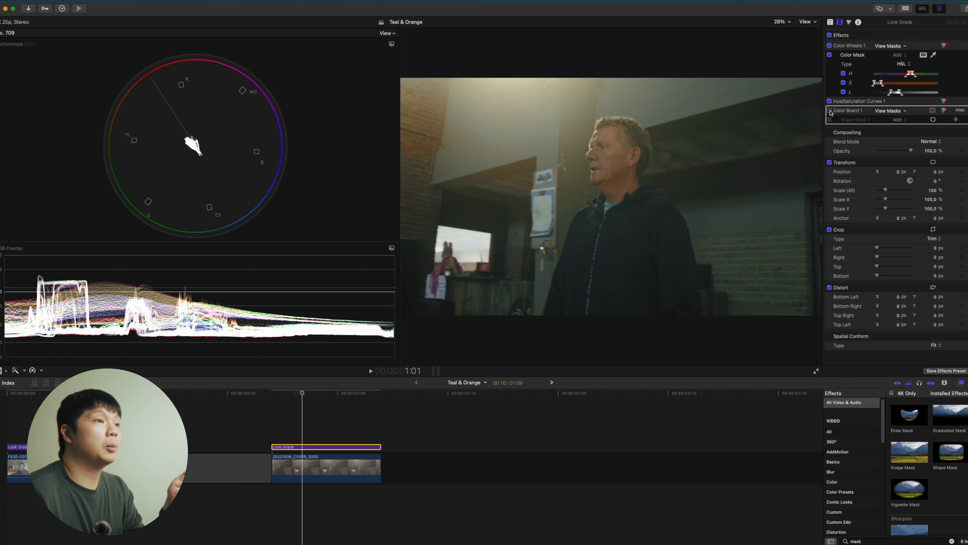
left_click(830, 111)
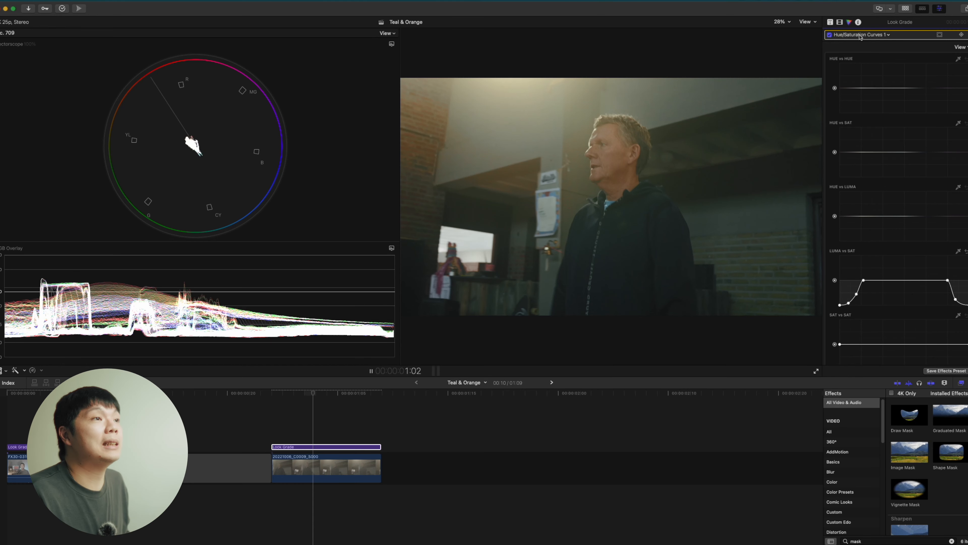
Step: Add a second Hue/Saturation Curves correction to the Look Grade layer and shift the sampled blue slightly upward on Hue vs Hue
left_click(861, 34)
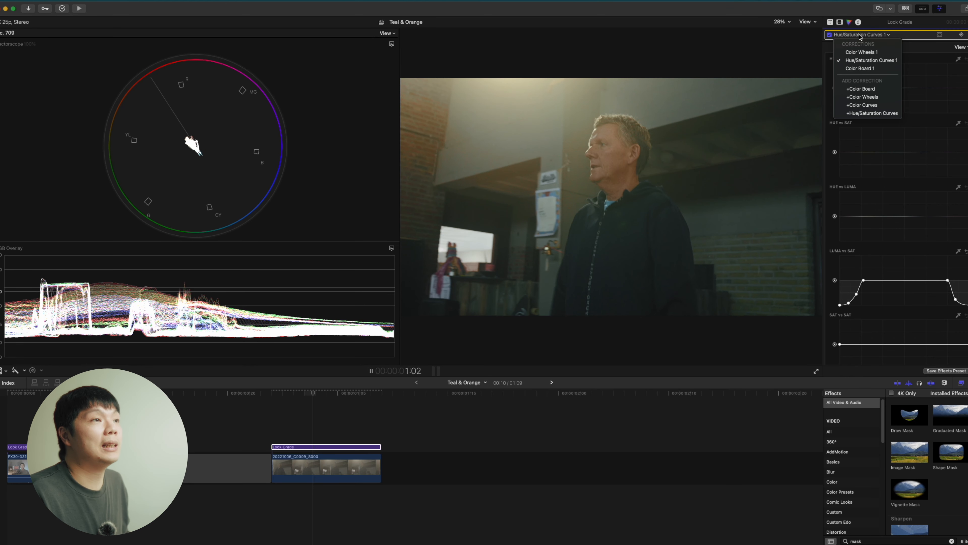
left_click(871, 111)
left_click(840, 22)
left_click_drag(853, 133, 855, 100)
left_click(944, 101)
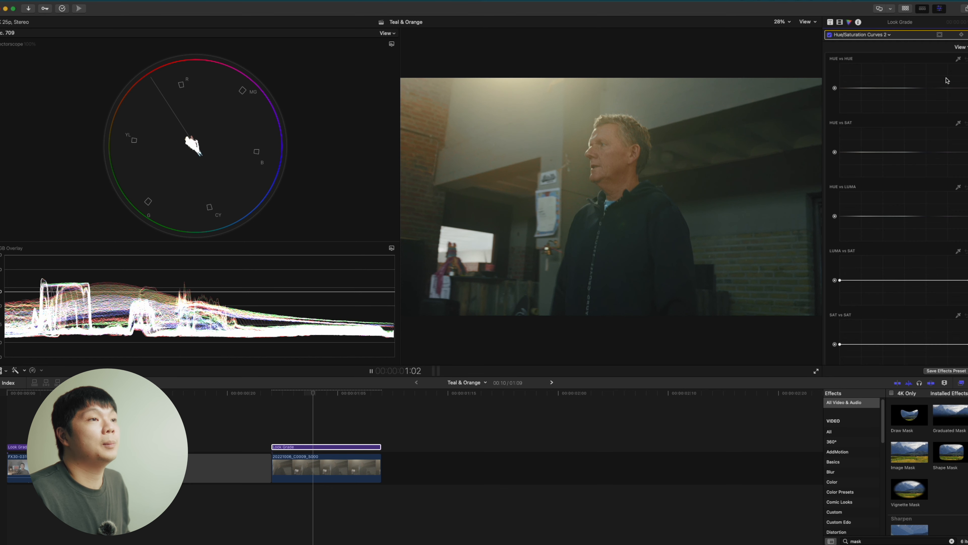
left_click(958, 58)
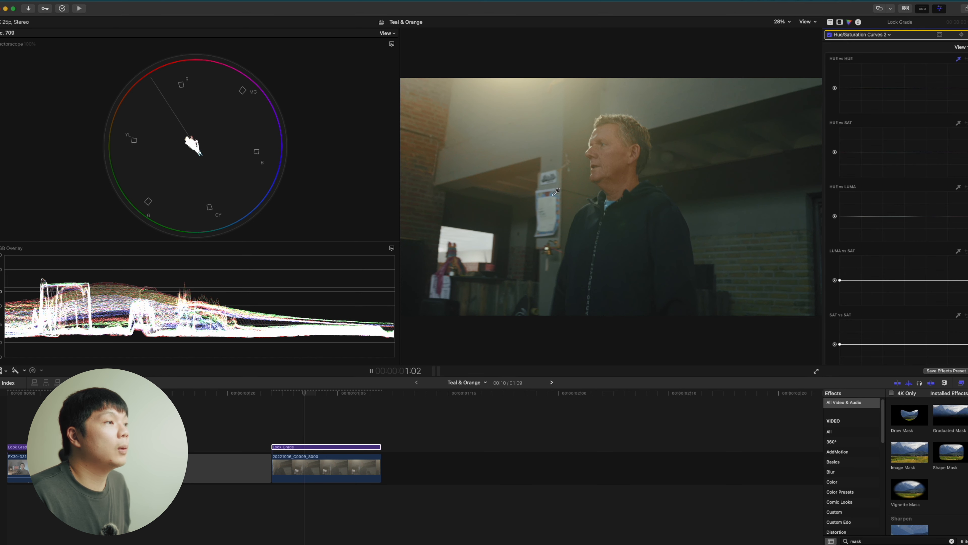
left_click(587, 178)
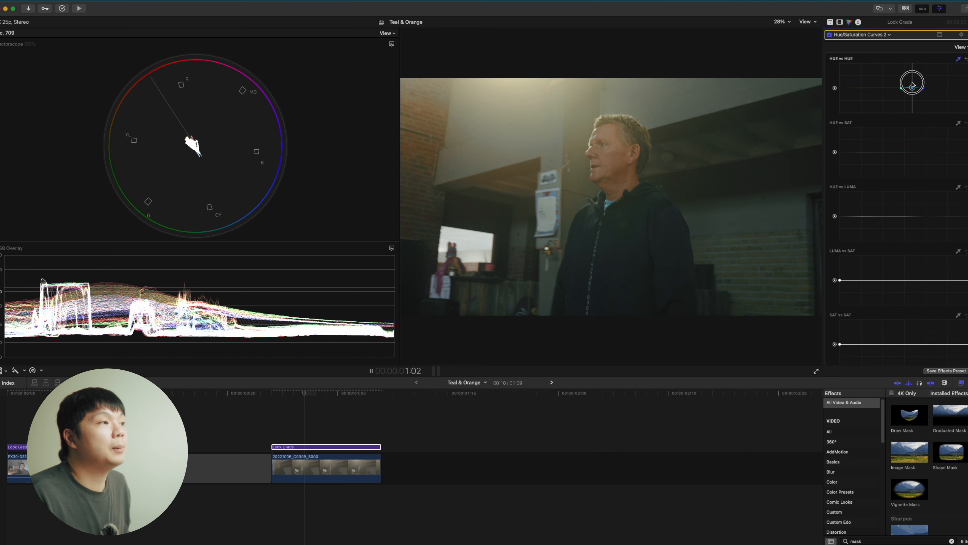
Step: Raise the saturation of the blues on the Hue vs Sat curve, with points in cyan and purple limiting the range
left_click(909, 151)
left_click(936, 152)
left_click_drag(927, 152, 904, 153)
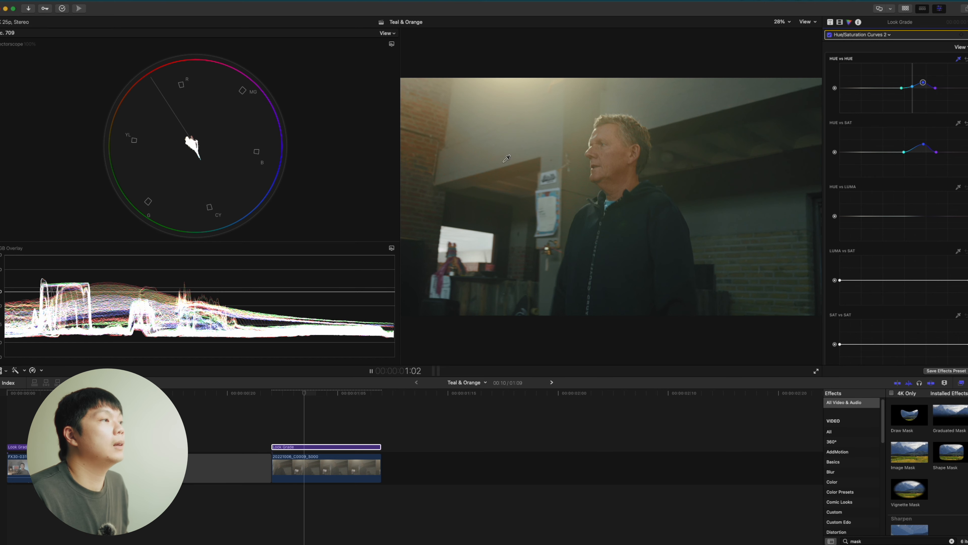
left_click(839, 23)
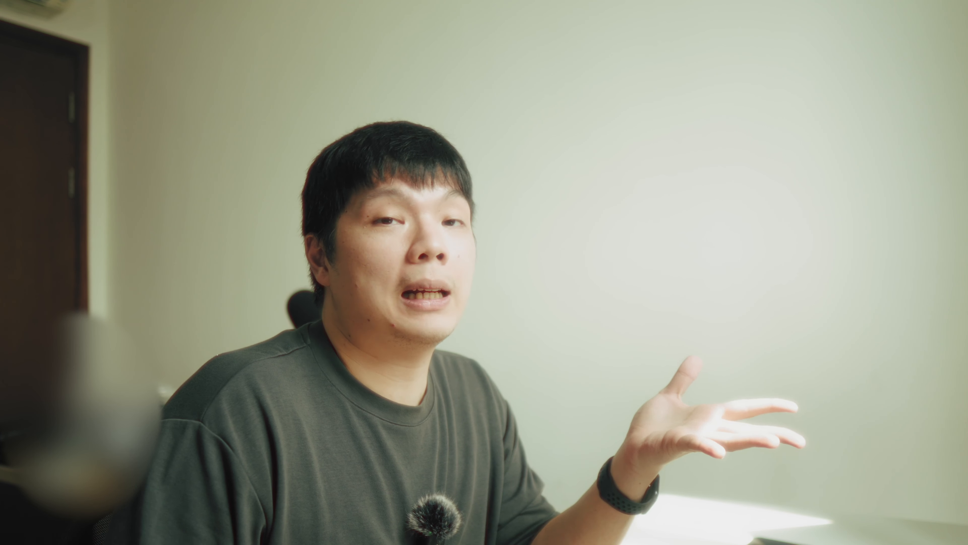